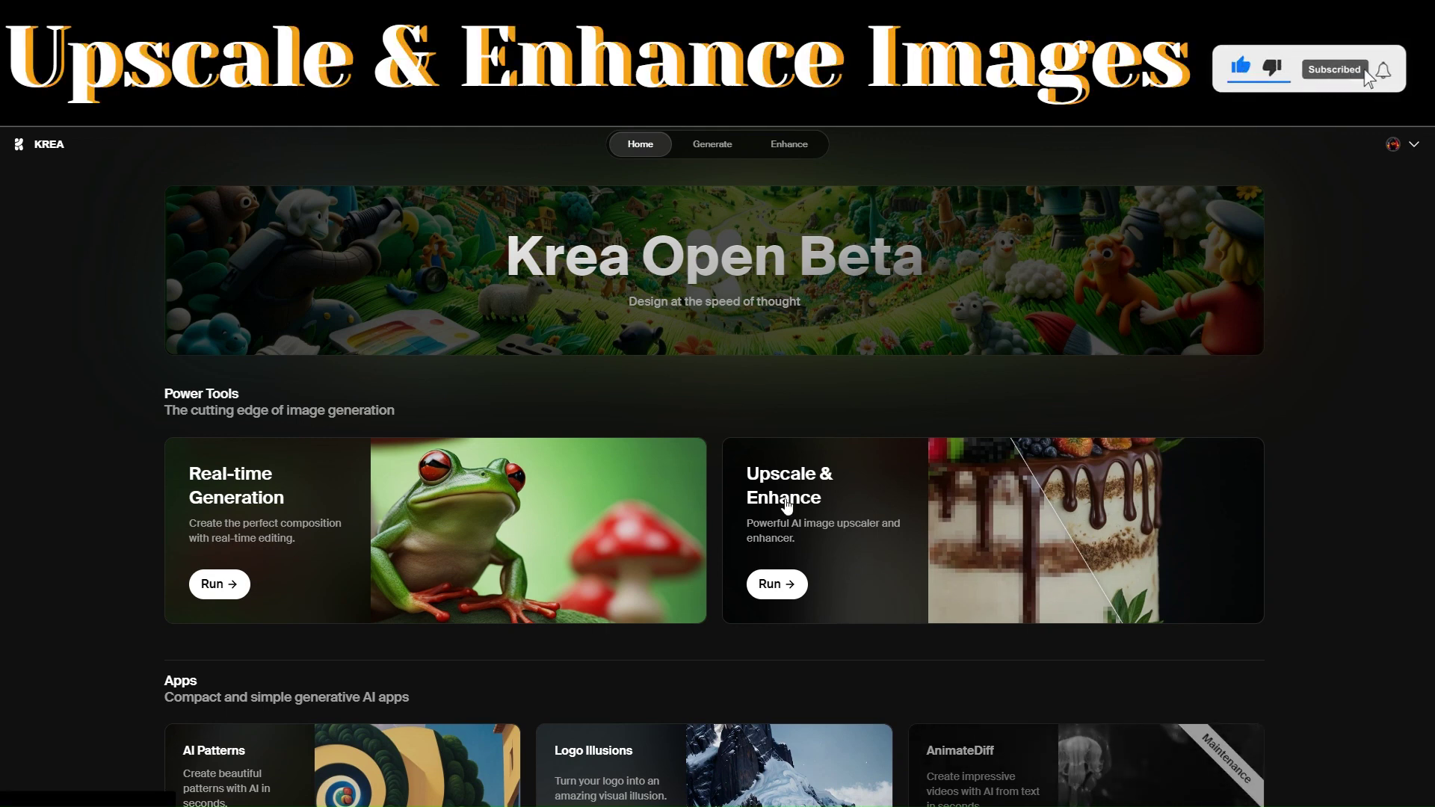
Step: Load the glasses-and-lemons still life into Upscale & Enhance and compare its 2048×1208 enhanced version
{"action": "left_click", "coordinate": [781, 590]}
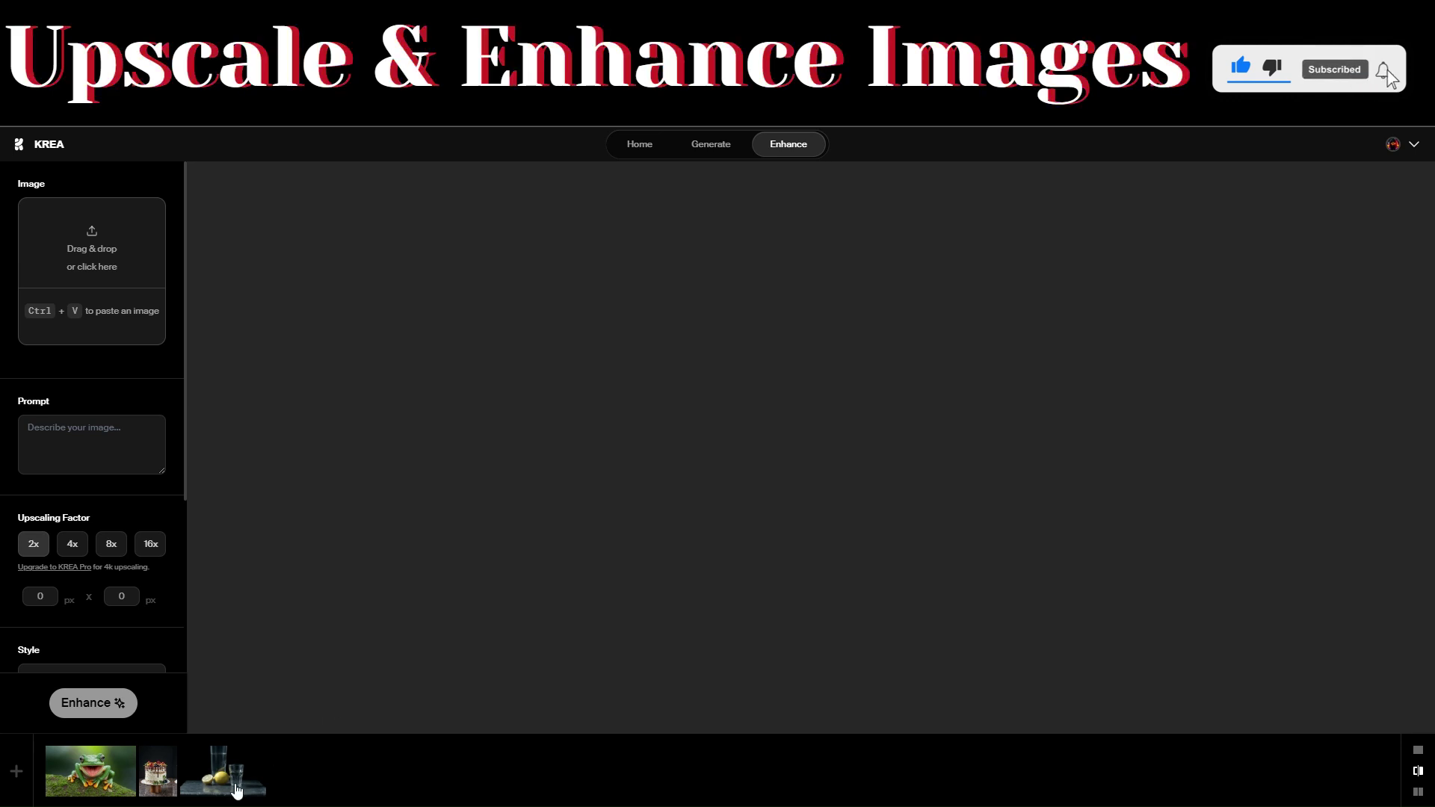
{"action": "left_click", "coordinate": [228, 781]}
{"action": "left_click_drag", "start_coordinate": [814, 535], "coordinate": [211, 599]}
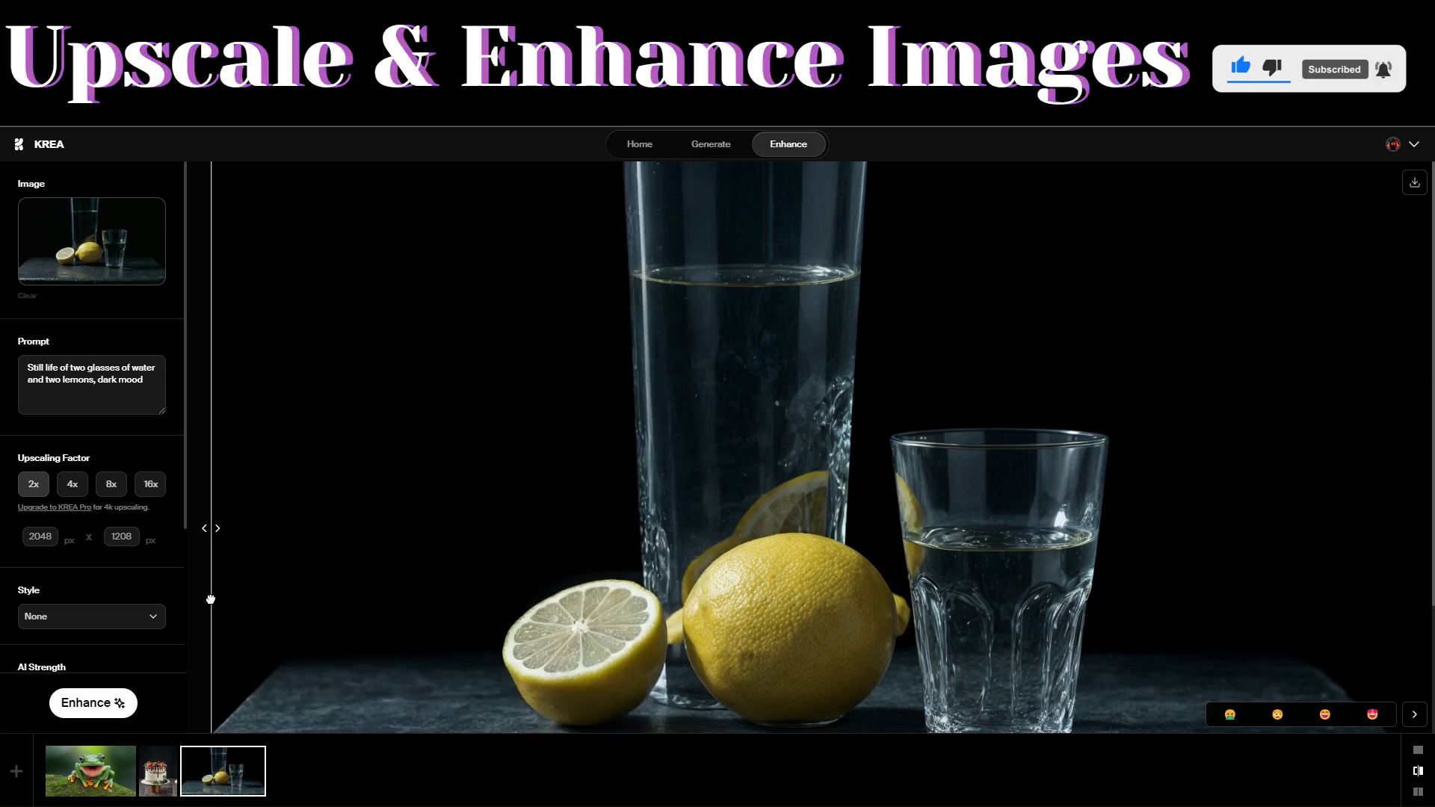
Step: Compare the cake's enhanced and original versions, then load the smiling frog image (800×448)
{"action": "left_click", "coordinate": [157, 770]}
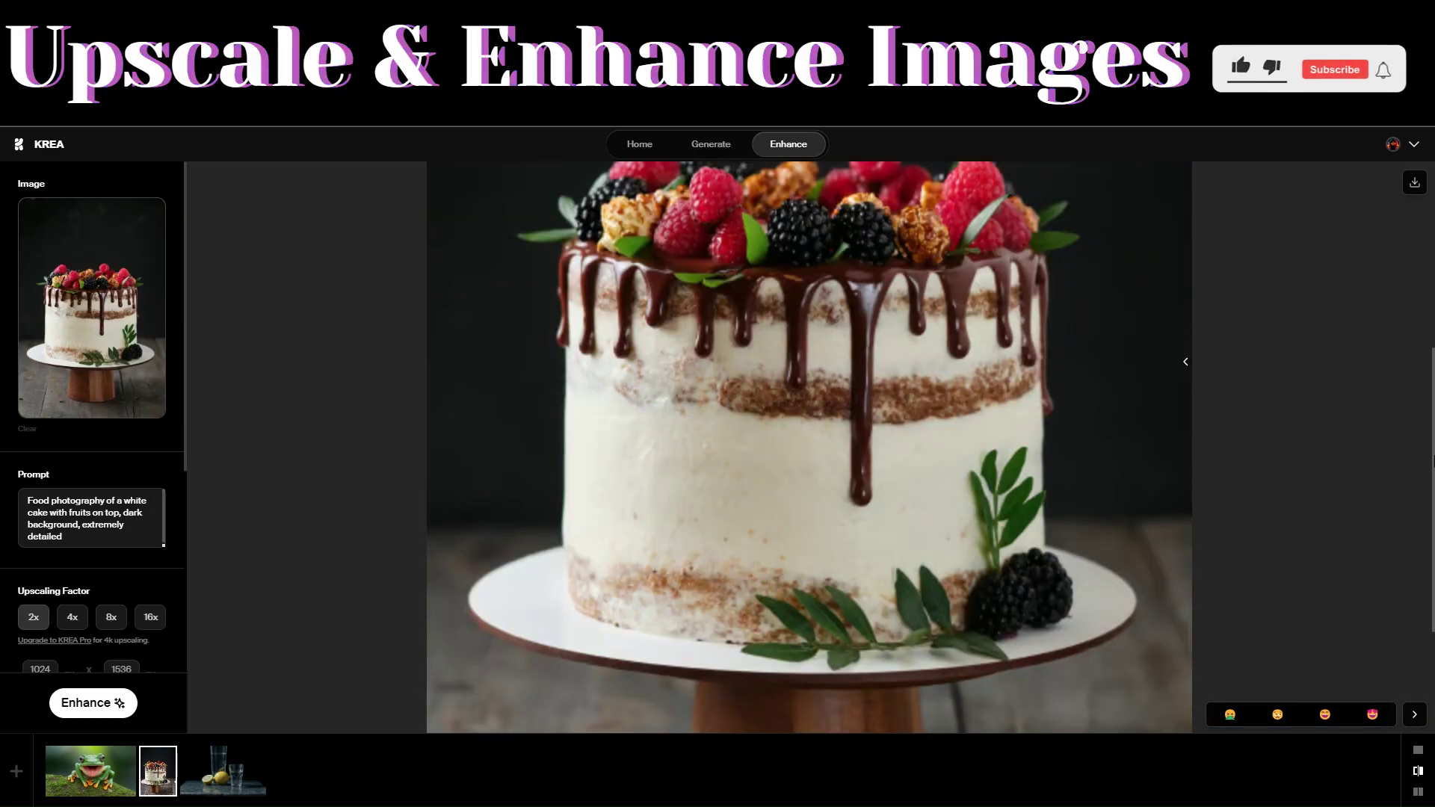
{"action": "left_click_drag", "start_coordinate": [1185, 461], "coordinate": [427, 461]}
{"action": "left_click", "coordinate": [89, 770]}
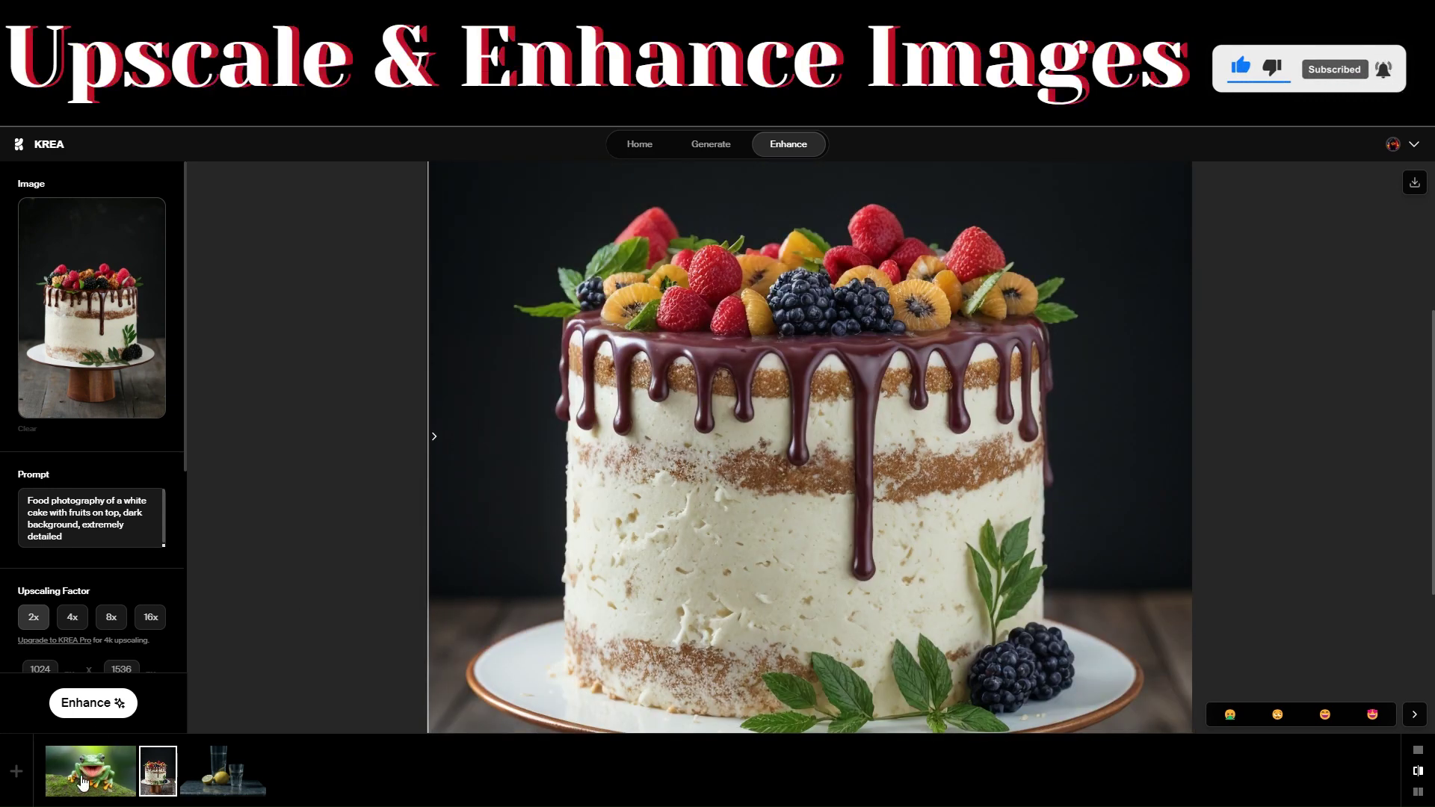
{"action": "left_click_drag", "start_coordinate": [813, 418], "coordinate": [1387, 509]}
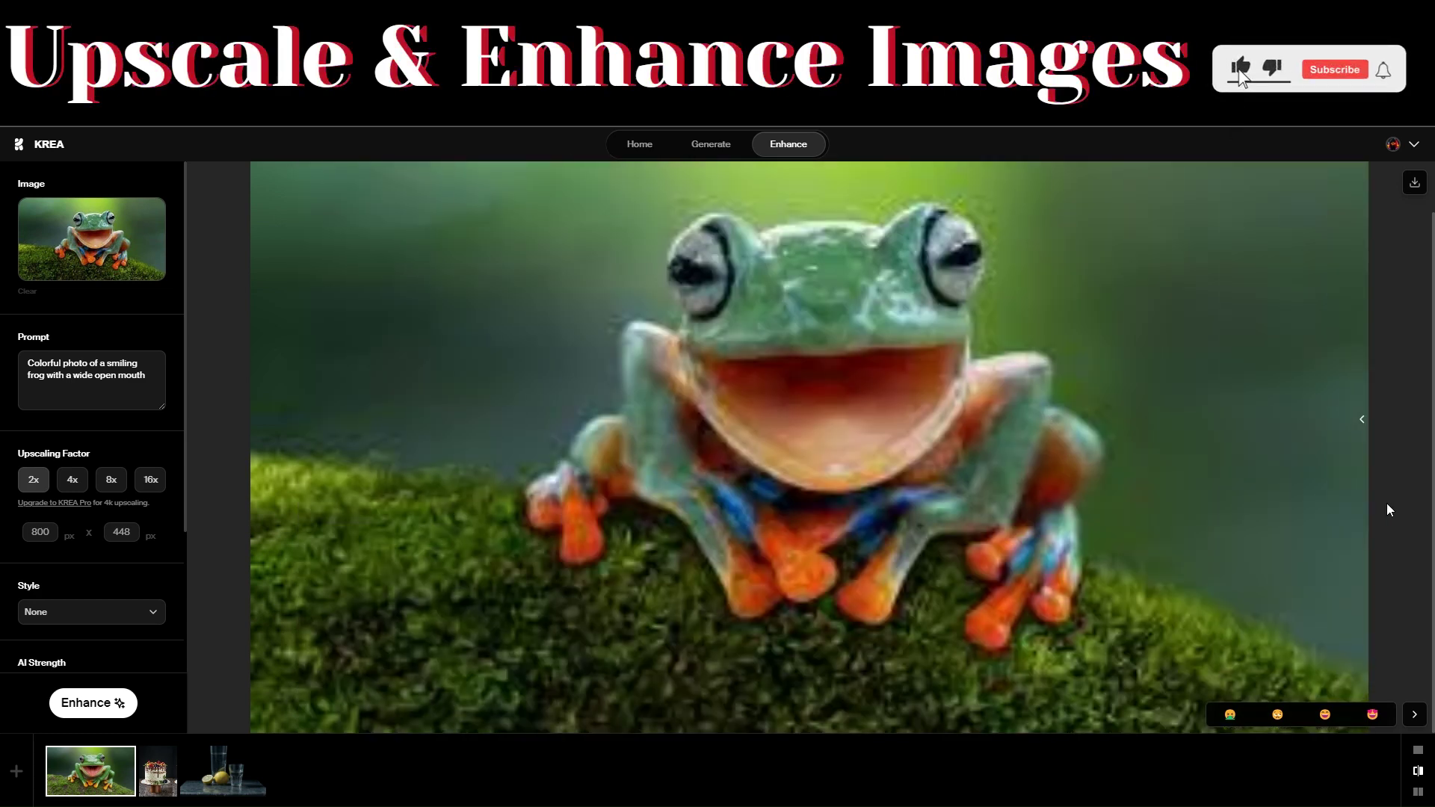
Step: Sweep the before/after slider across the frog to compare its sharper enhanced version
{"action": "left_click_drag", "start_coordinate": [1387, 508], "coordinate": [229, 509]}
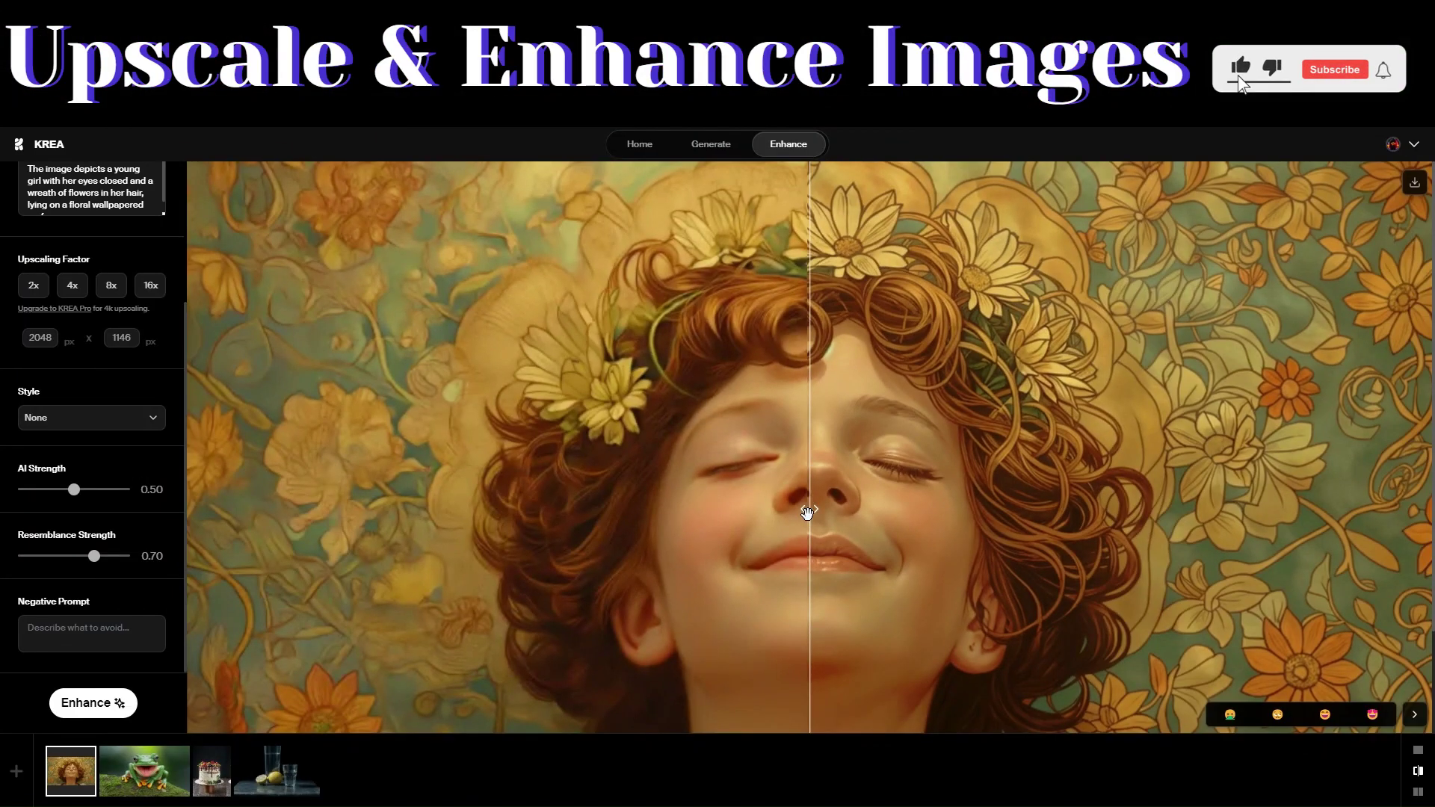
{"action": "left_click_drag", "start_coordinate": [810, 503], "coordinate": [1431, 532]}
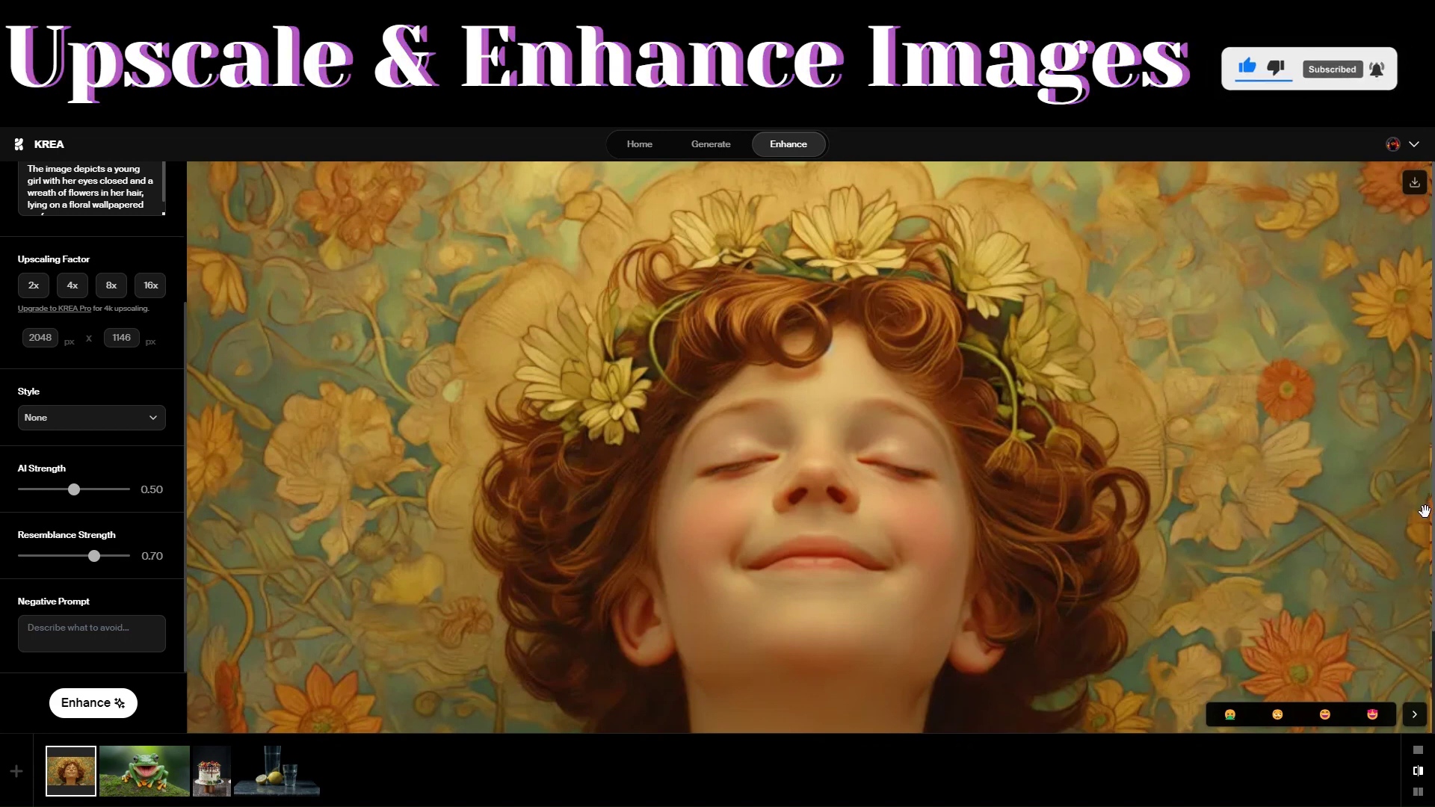
Step: Sweep the slider across the flower-wreath girl image to compare original and enhanced versions
{"action": "left_click_drag", "start_coordinate": [1423, 526], "coordinate": [703, 557]}
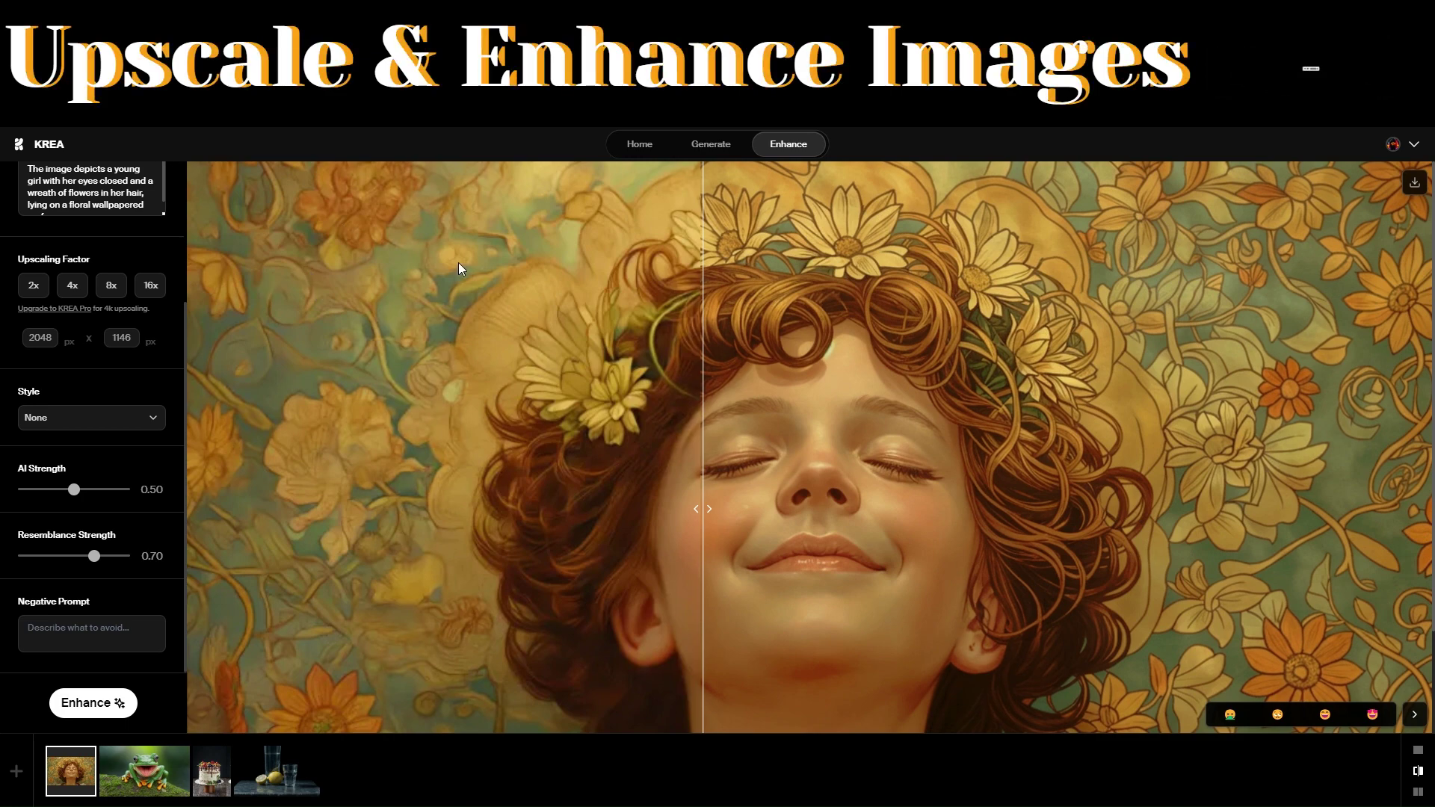
{"action": "left_click_drag", "start_coordinate": [374, 484], "coordinate": [177, 516]}
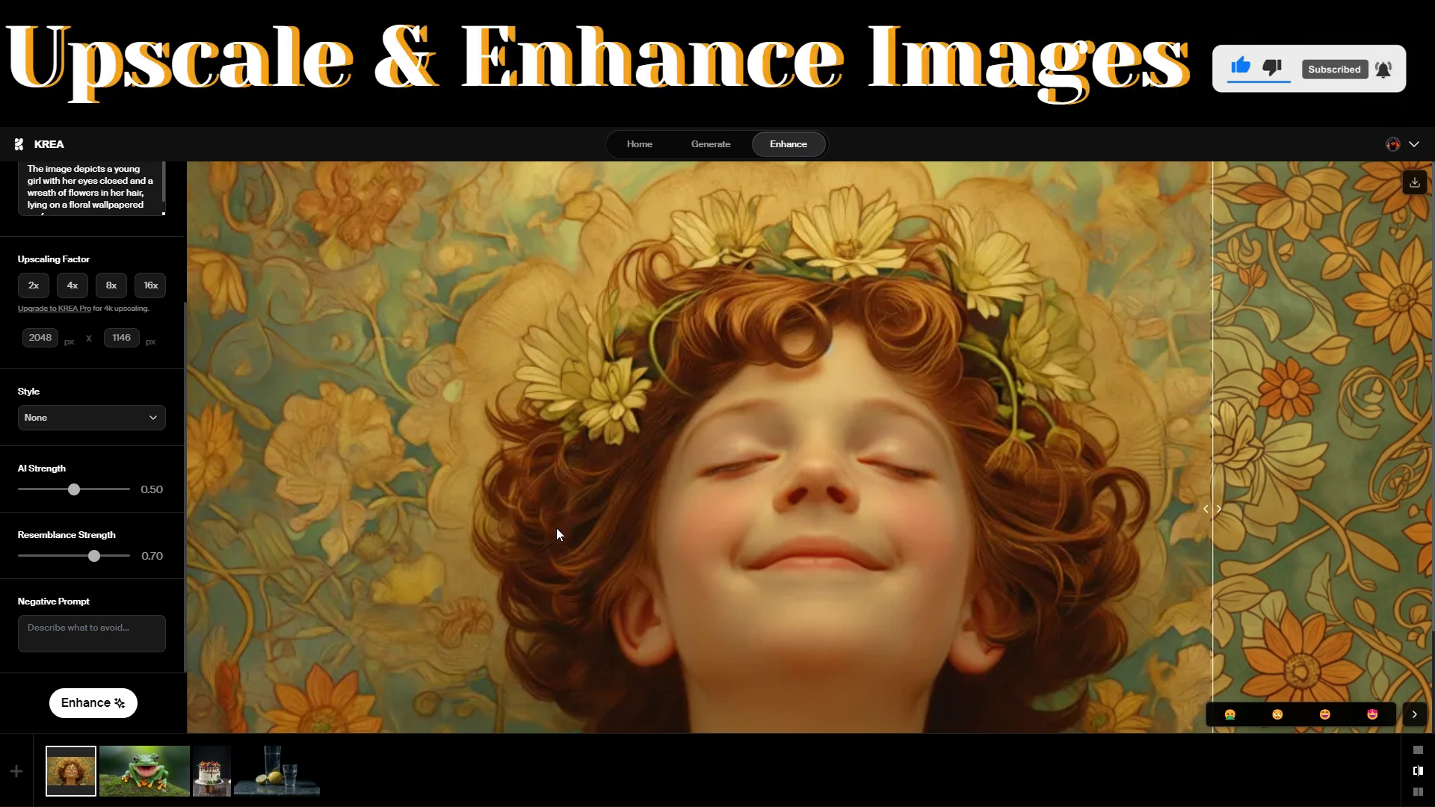
{"action": "left_click_drag", "start_coordinate": [1214, 508], "coordinate": [185, 481]}
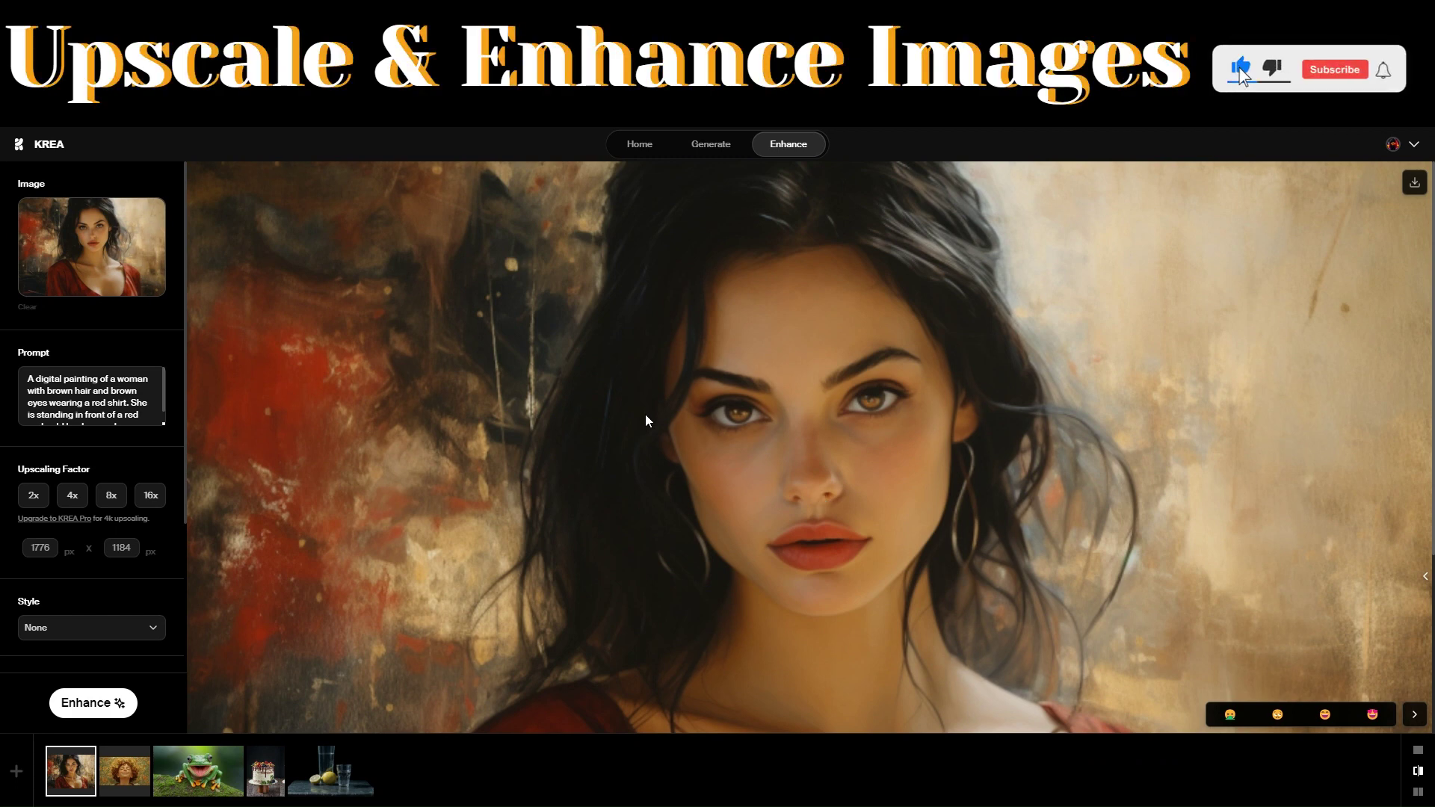
Step: Drag the slider across the red-shirt portrait to compare its enhanced and original versions
{"action": "left_click_drag", "start_coordinate": [1429, 583], "coordinate": [1431, 546]}
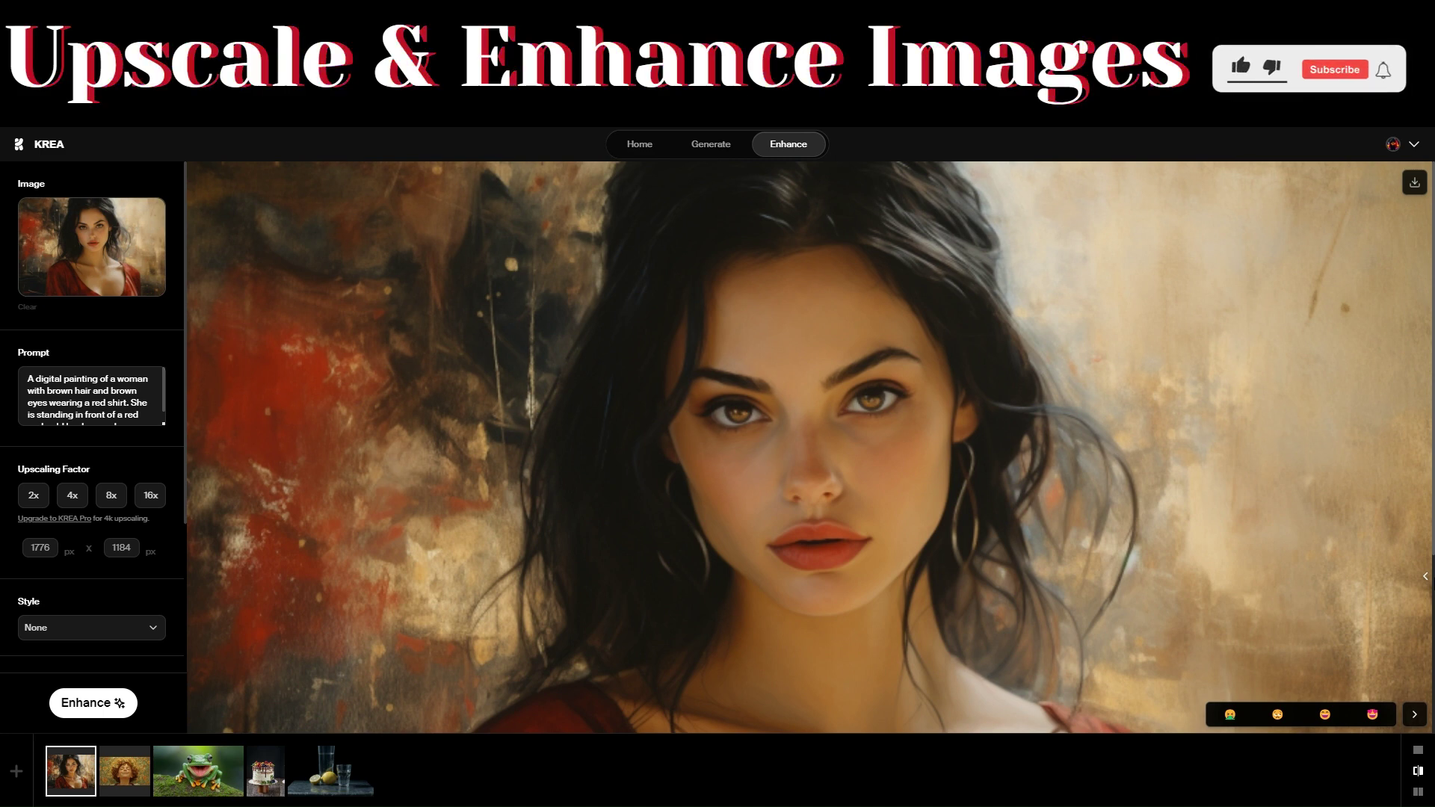
{"action": "left_click_drag", "start_coordinate": [1425, 576], "coordinate": [180, 547]}
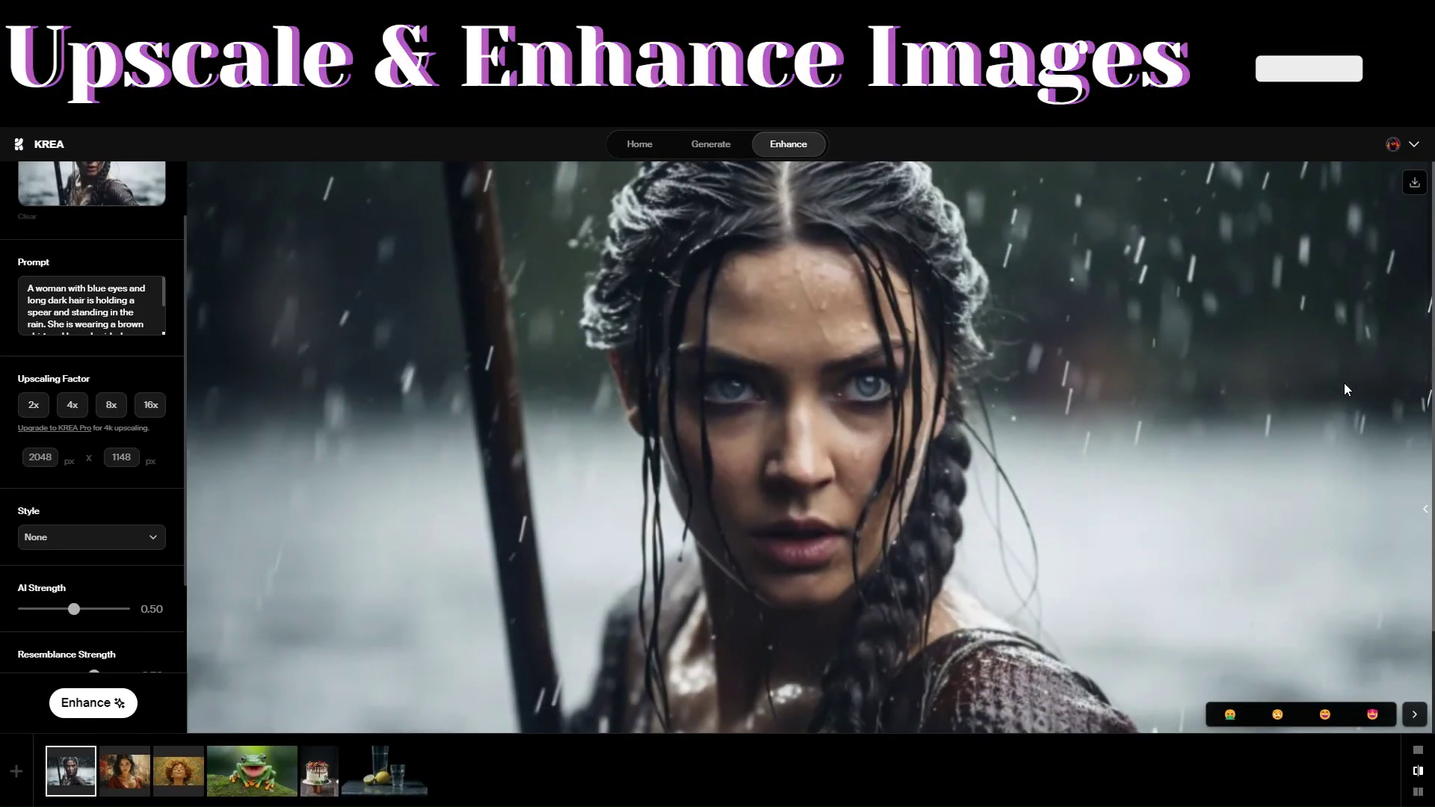
Step: Slide the comparison back and forth across the rain-soaked spear portrait to inspect enhanced detail
{"action": "left_click_drag", "start_coordinate": [1423, 508], "coordinate": [186, 469]}
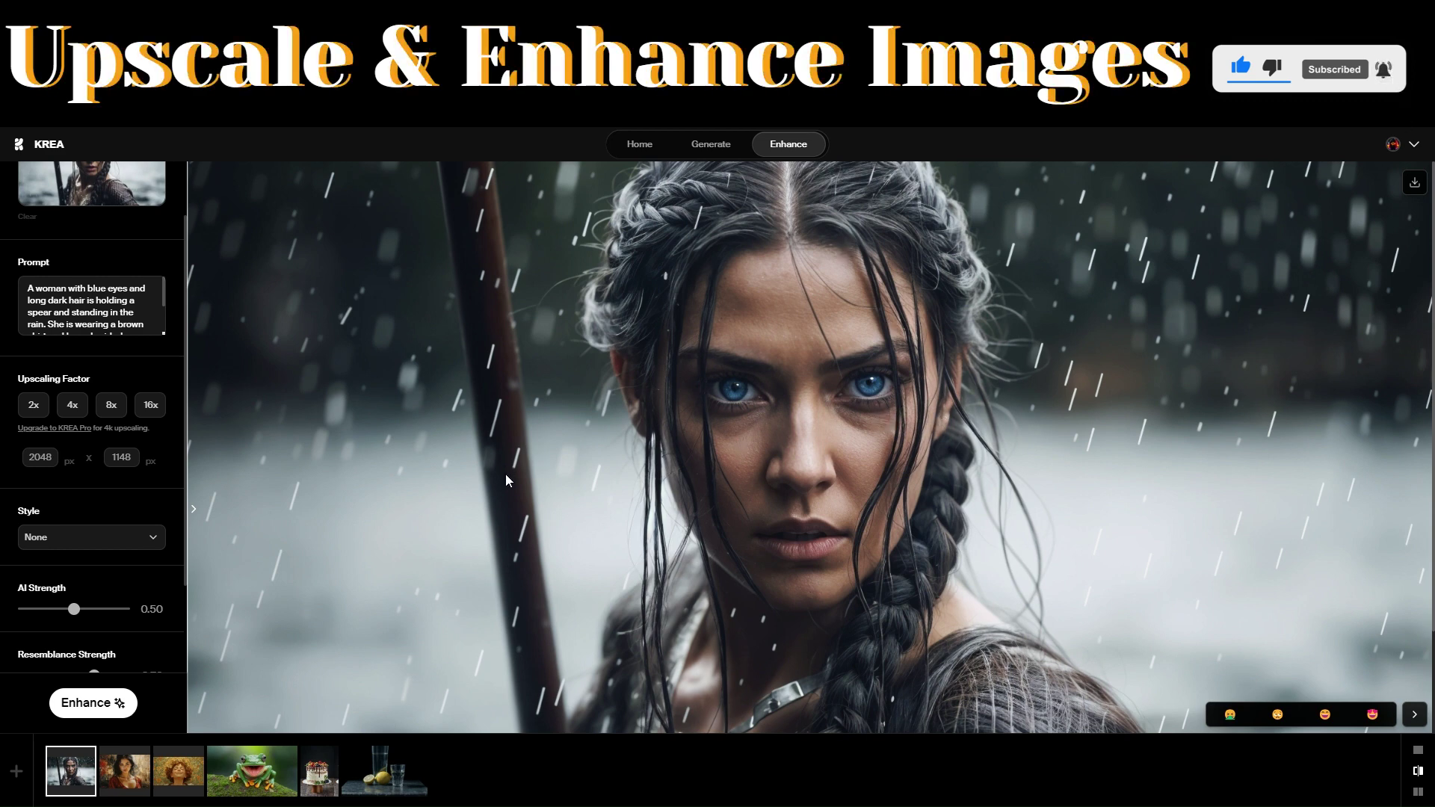
{"action": "left_click_drag", "start_coordinate": [189, 477], "coordinate": [699, 523]}
{"action": "left_click_drag", "start_coordinate": [769, 557], "coordinate": [218, 556]}
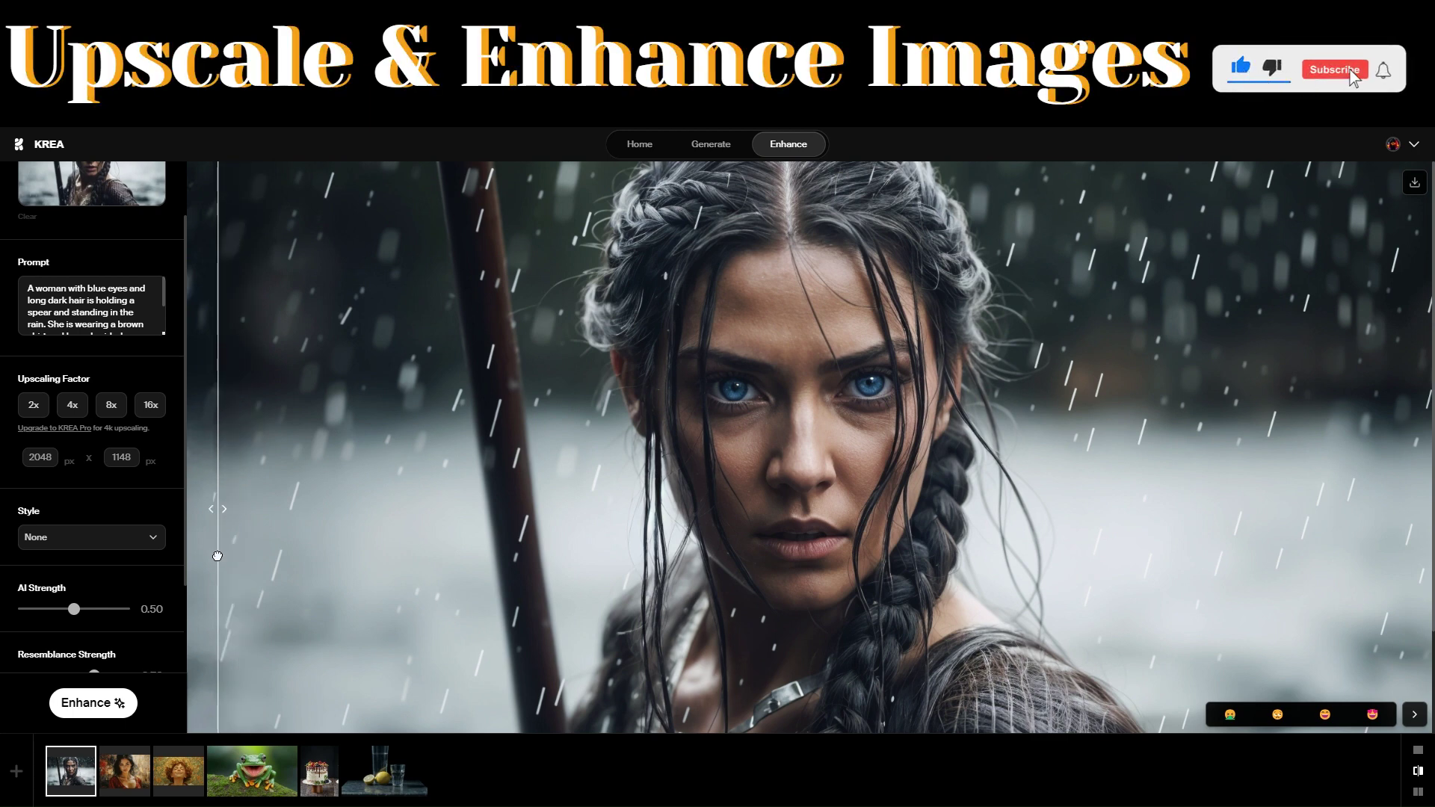
{"action": "left_click_drag", "start_coordinate": [218, 556], "coordinate": [1405, 631]}
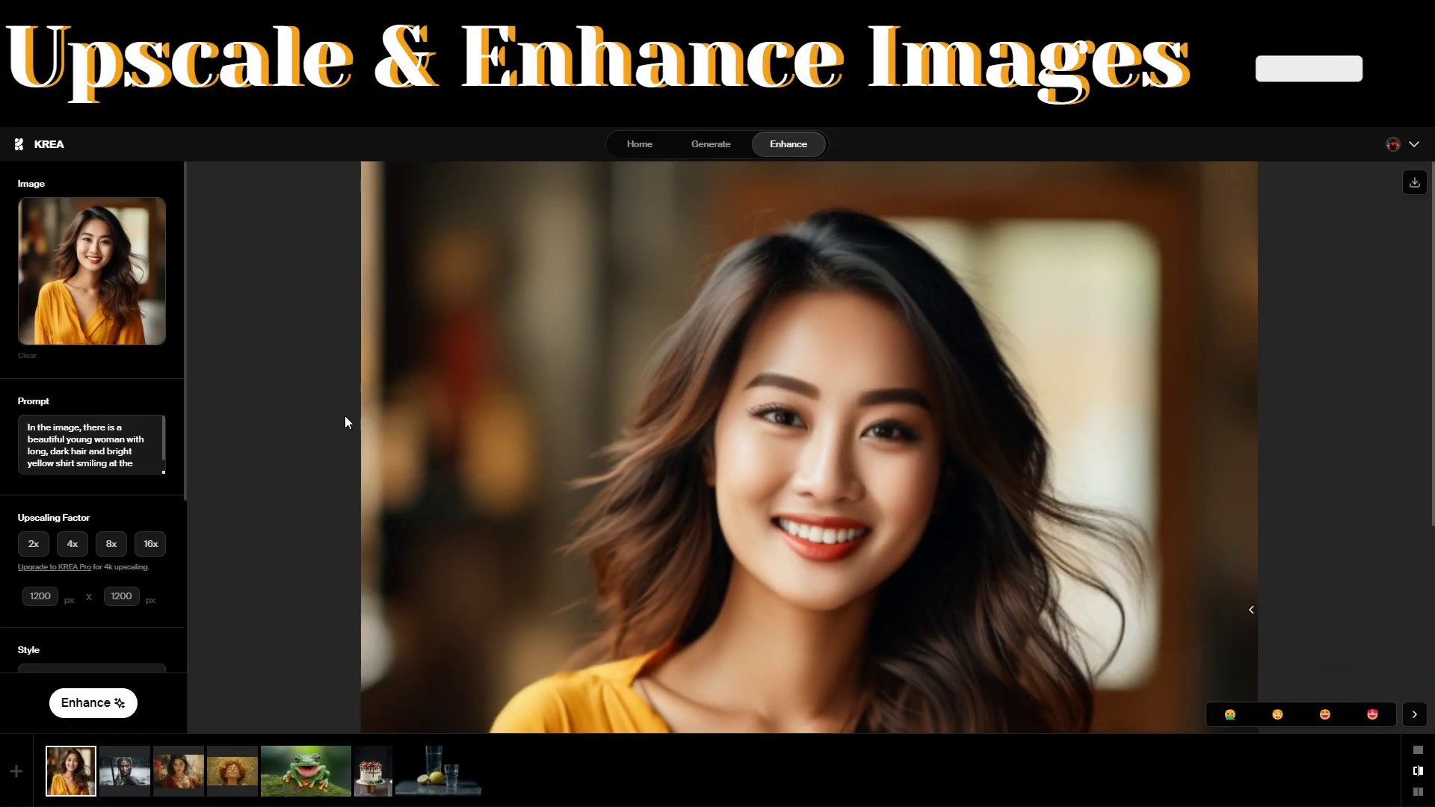
Step: Reveal the enhanced version of the yellow-shirt portrait in the comparison view
{"action": "scroll", "coordinate": [667, 503], "scroll_direction": "down", "scroll_amount": 1}
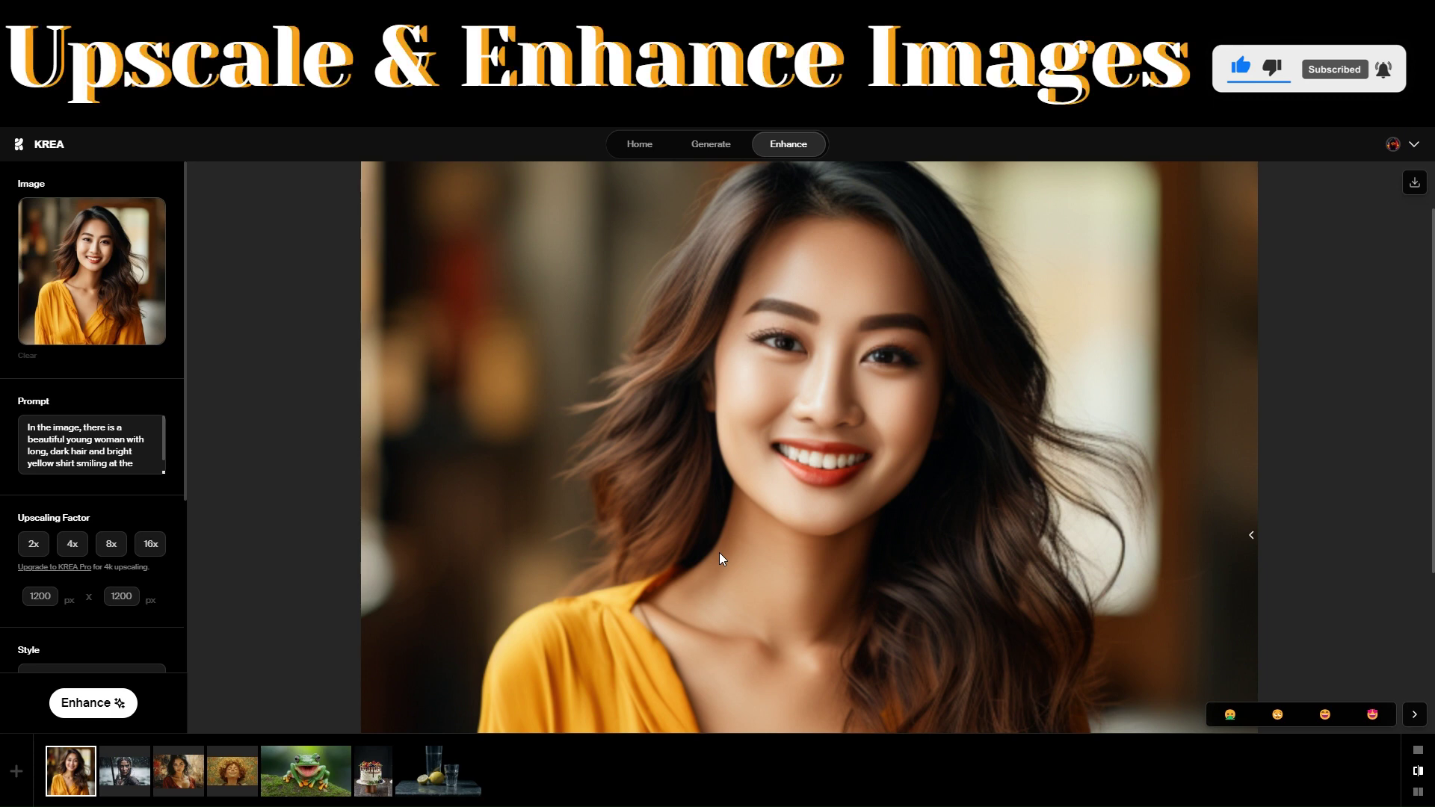
{"action": "left_click_drag", "start_coordinate": [984, 506], "coordinate": [360, 478]}
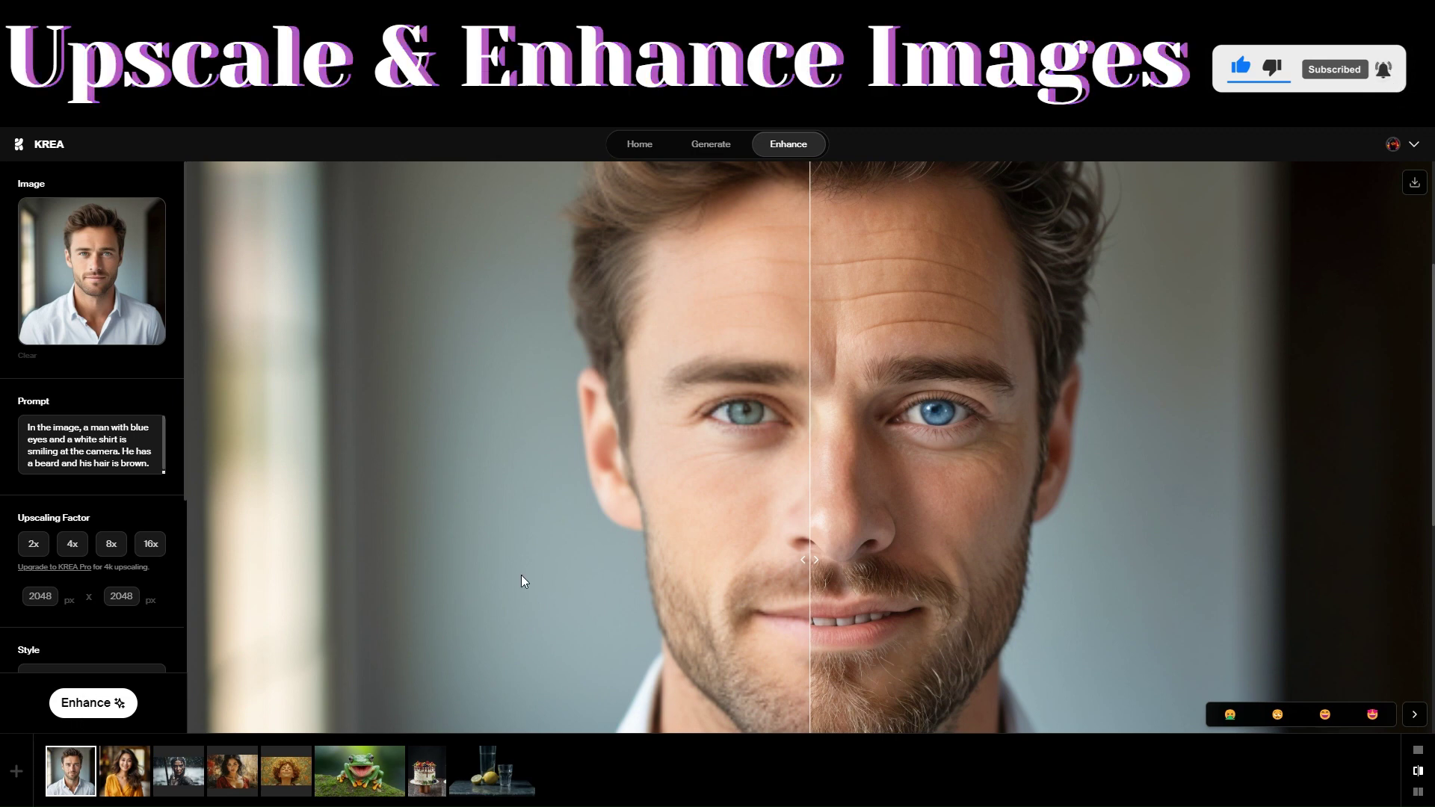
Step: Reveal the enhanced blue-eyed man's portrait (2048×2048) and zoom in to inspect its detail
{"action": "scroll", "coordinate": [770, 570], "scroll_direction": "down", "scroll_amount": 3}
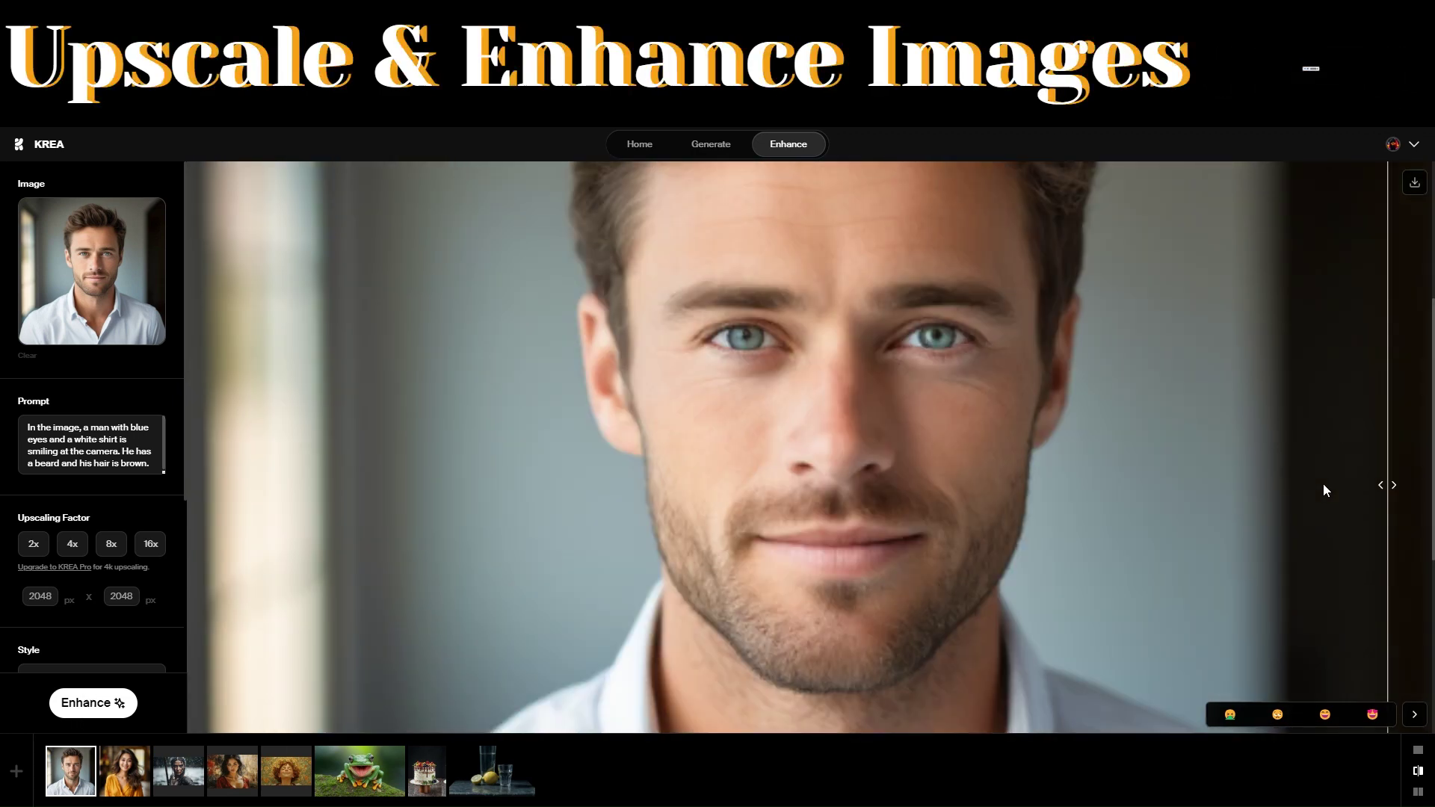
{"action": "left_click_drag", "start_coordinate": [800, 448], "coordinate": [186, 429]}
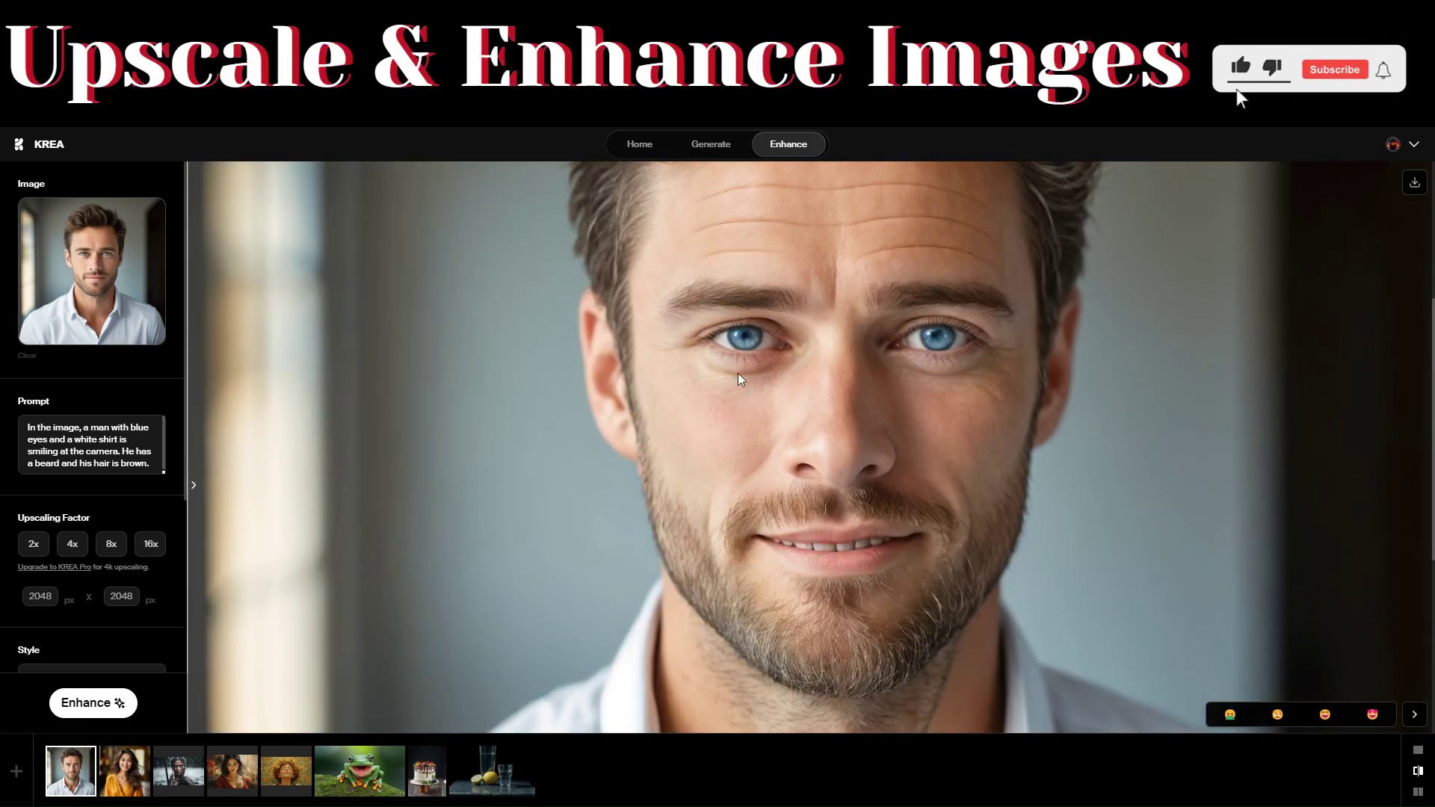
{"action": "scroll", "coordinate": [785, 391], "scroll_direction": "up", "scroll_amount": 3}
{"action": "scroll", "coordinate": [785, 391], "scroll_direction": "down", "scroll_amount": 2}
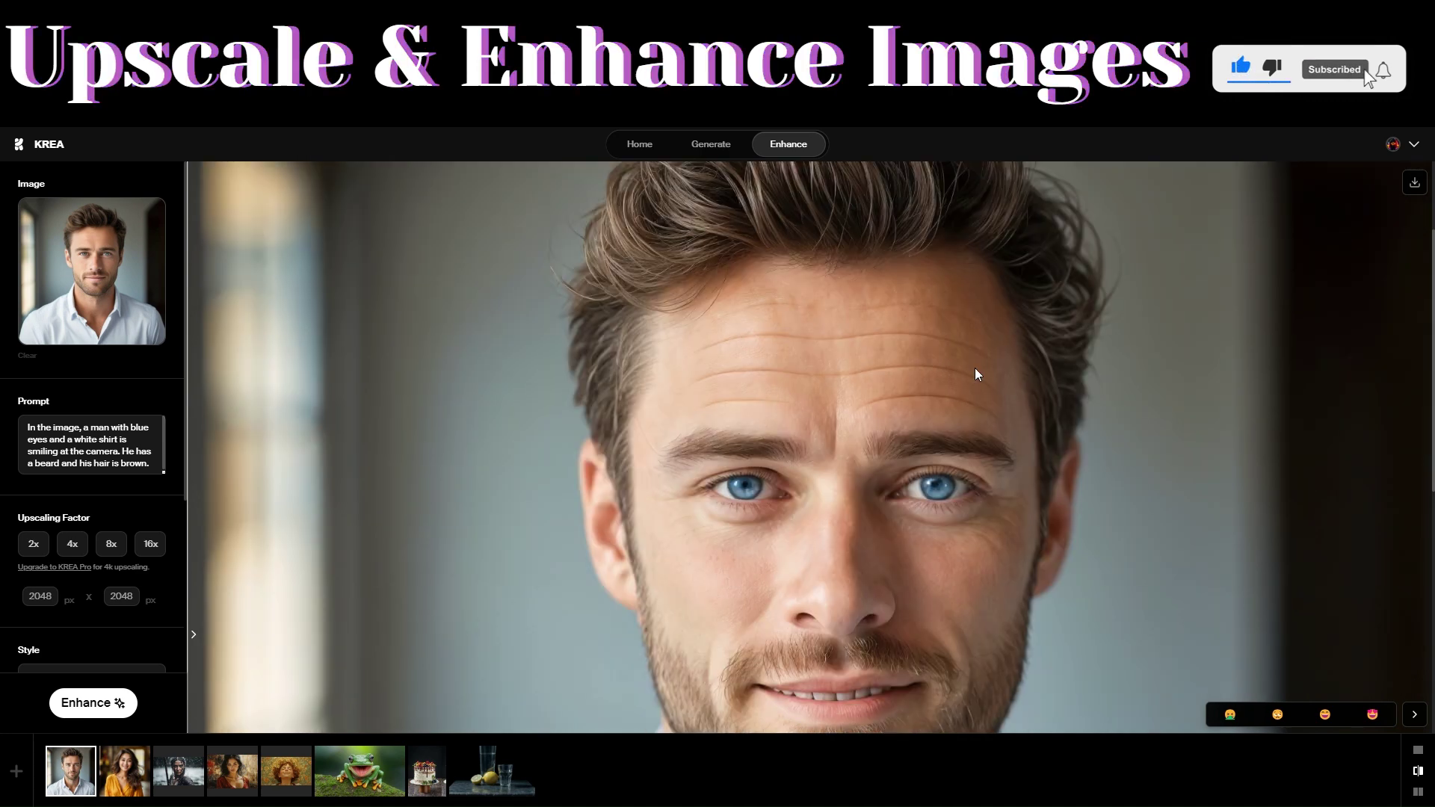
{"action": "scroll", "coordinate": [974, 367], "scroll_direction": "down", "scroll_amount": 3}
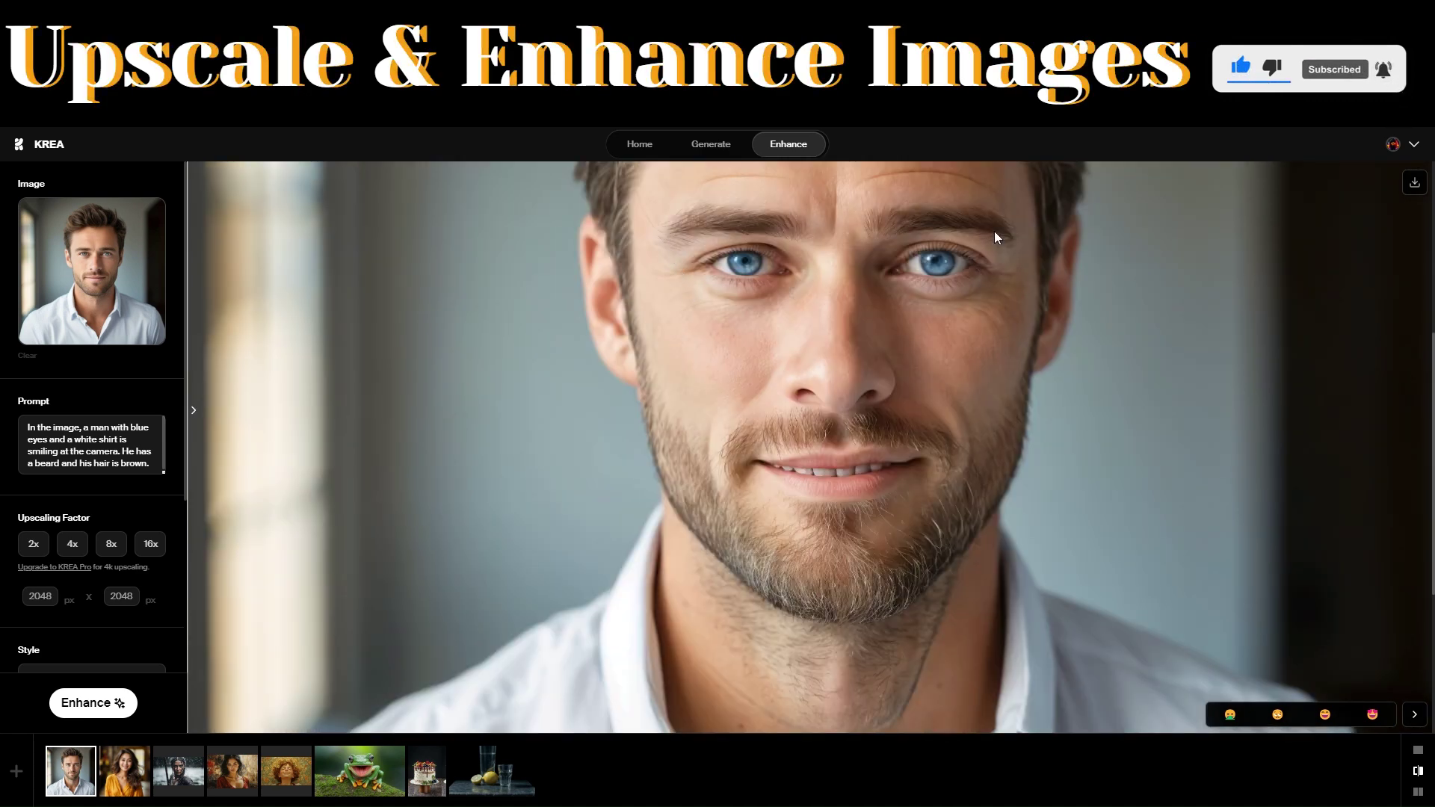
{"action": "scroll", "coordinate": [968, 399], "scroll_direction": "down", "scroll_amount": 1}
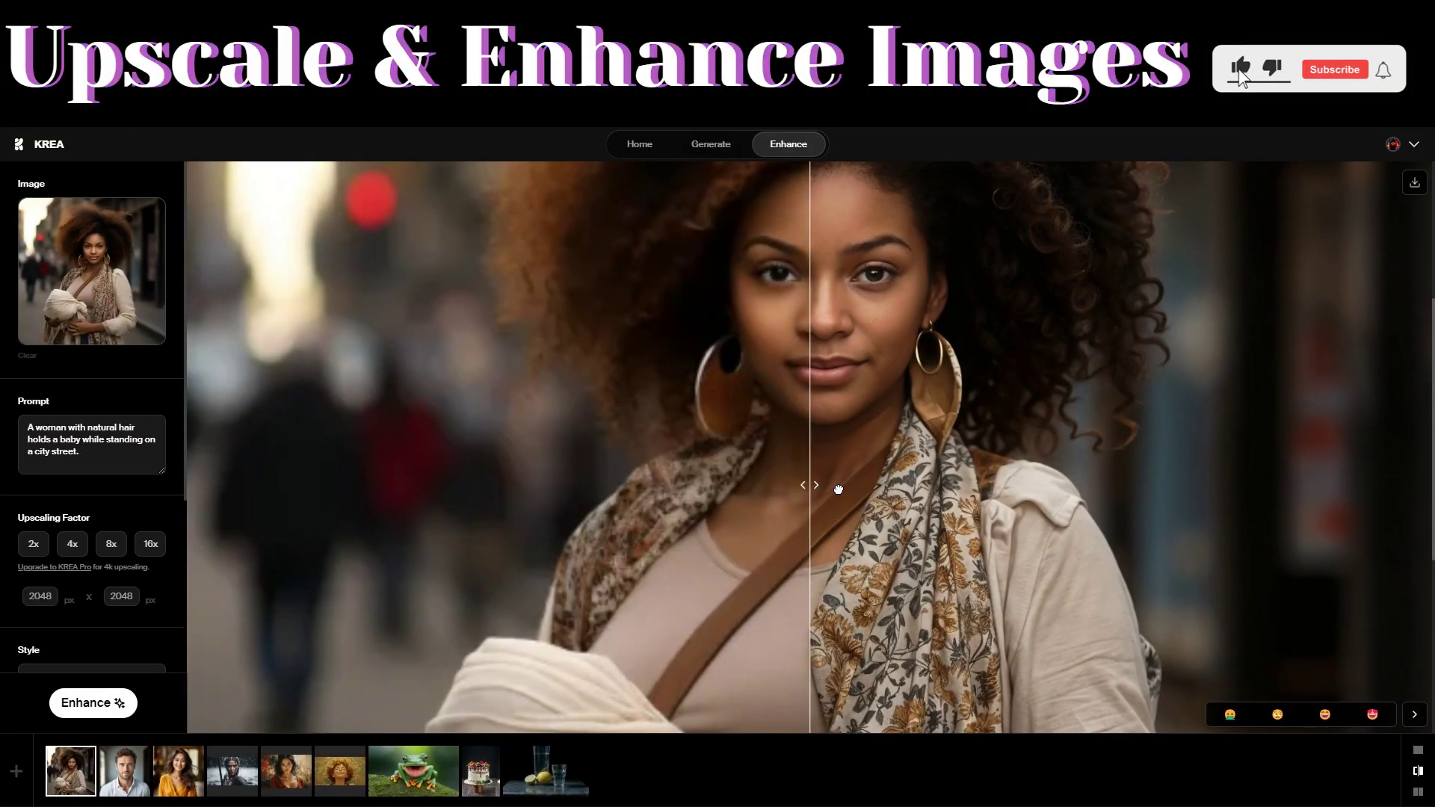
Step: Compare original and enhanced halves of the woman-with-baby street photo, zooming on baby and face
{"action": "left_click_drag", "start_coordinate": [838, 490], "coordinate": [1425, 485]}
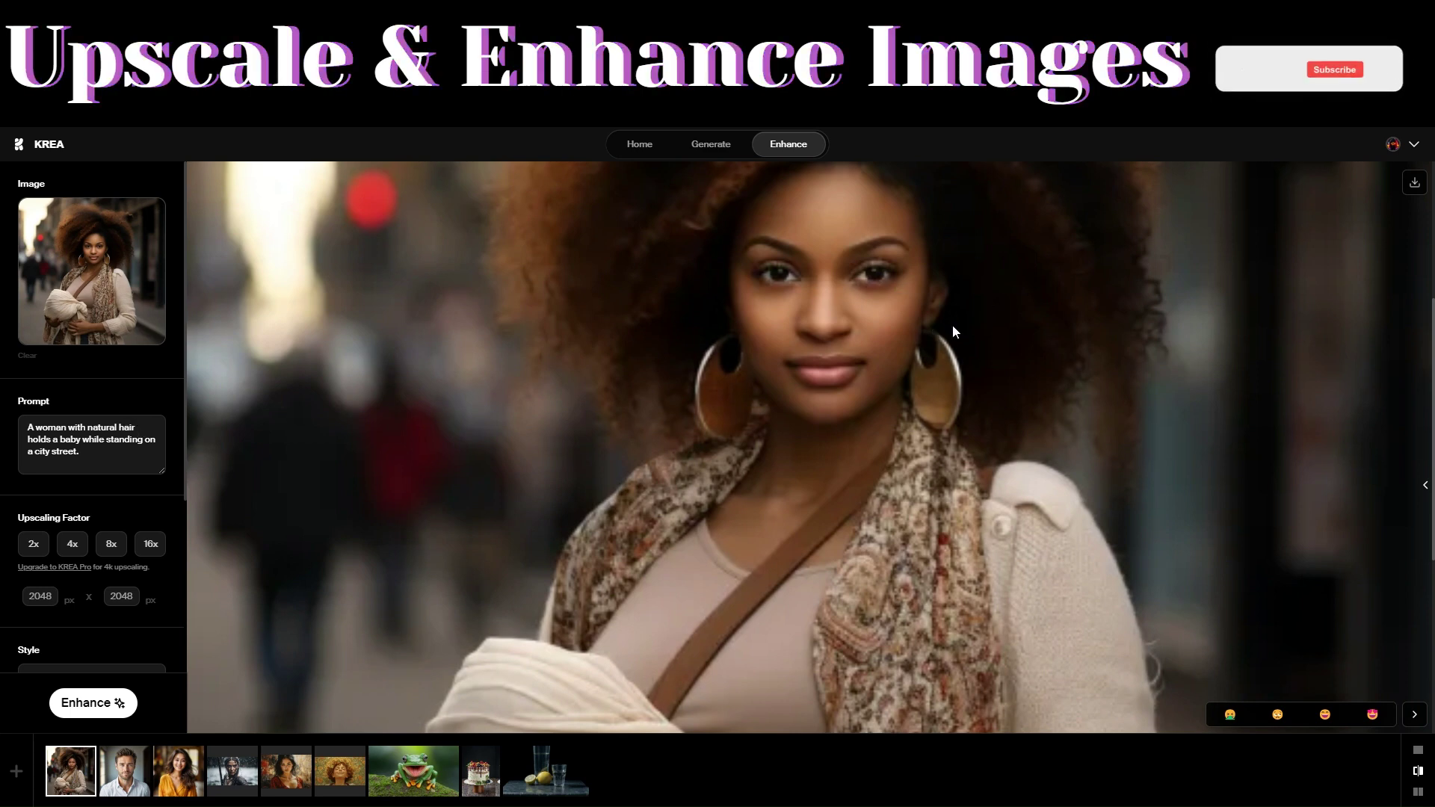
{"action": "left_click_drag", "start_coordinate": [1425, 485], "coordinate": [181, 448]}
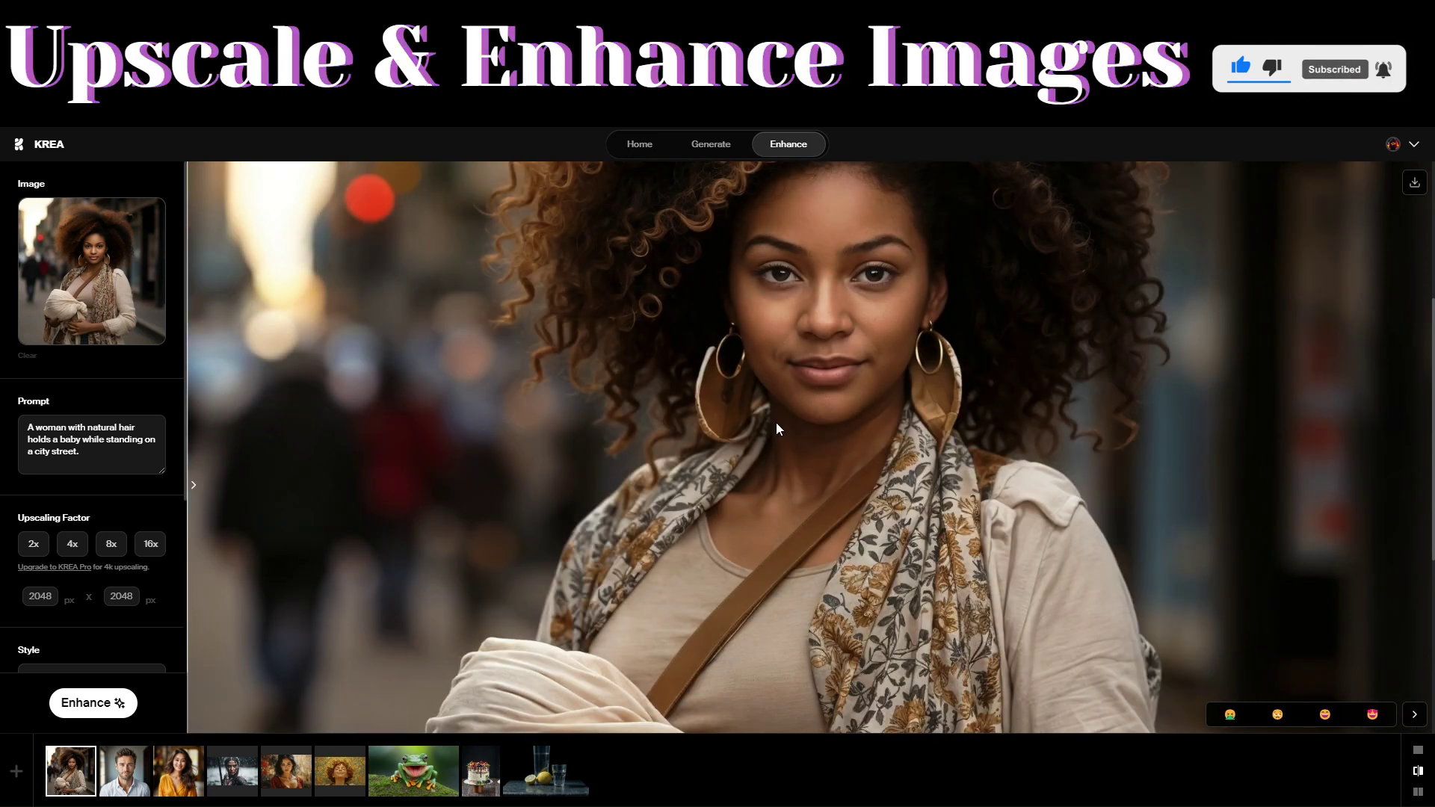
{"action": "scroll", "coordinate": [776, 423], "scroll_direction": "down", "scroll_amount": 5}
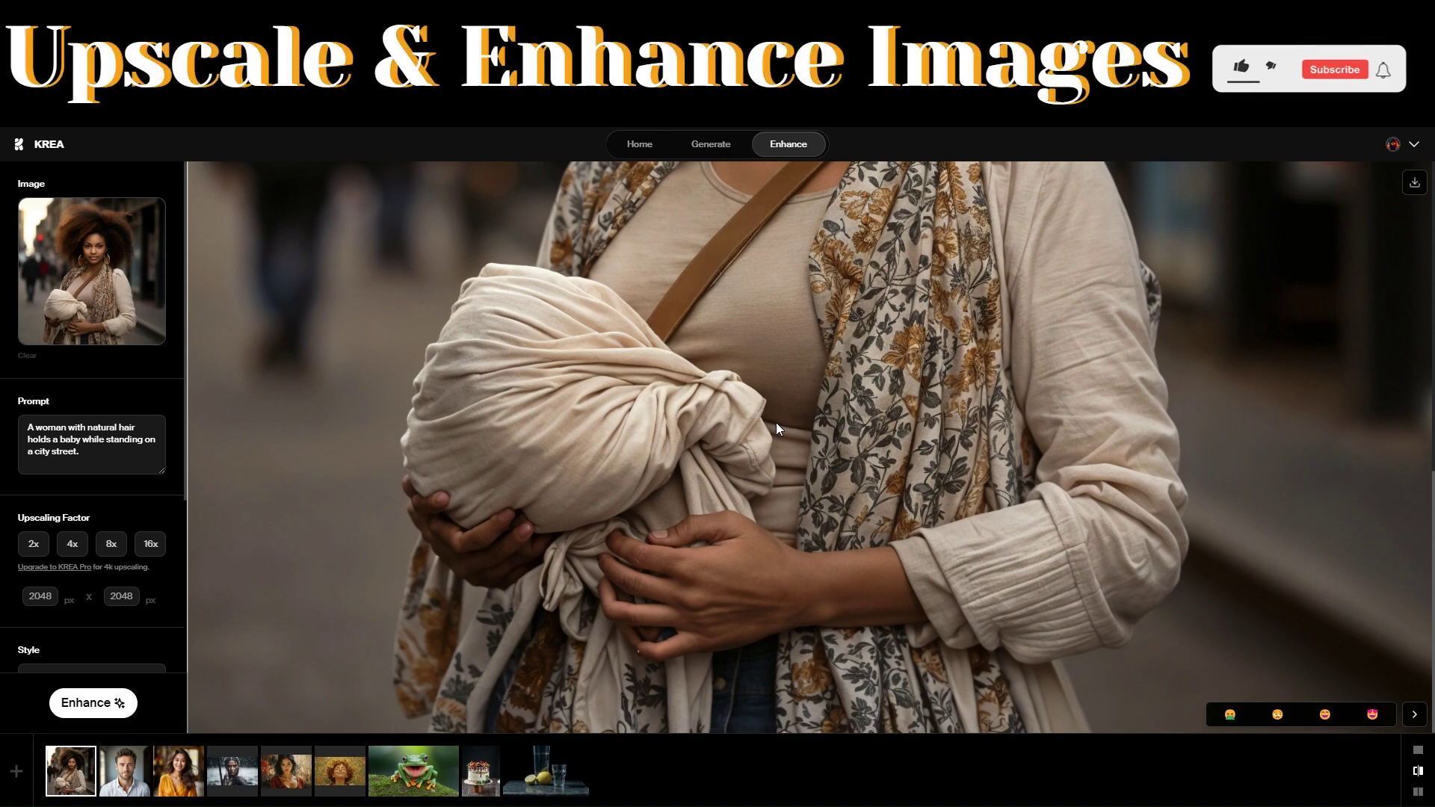
{"action": "scroll", "coordinate": [776, 423], "scroll_direction": "up", "scroll_amount": 5}
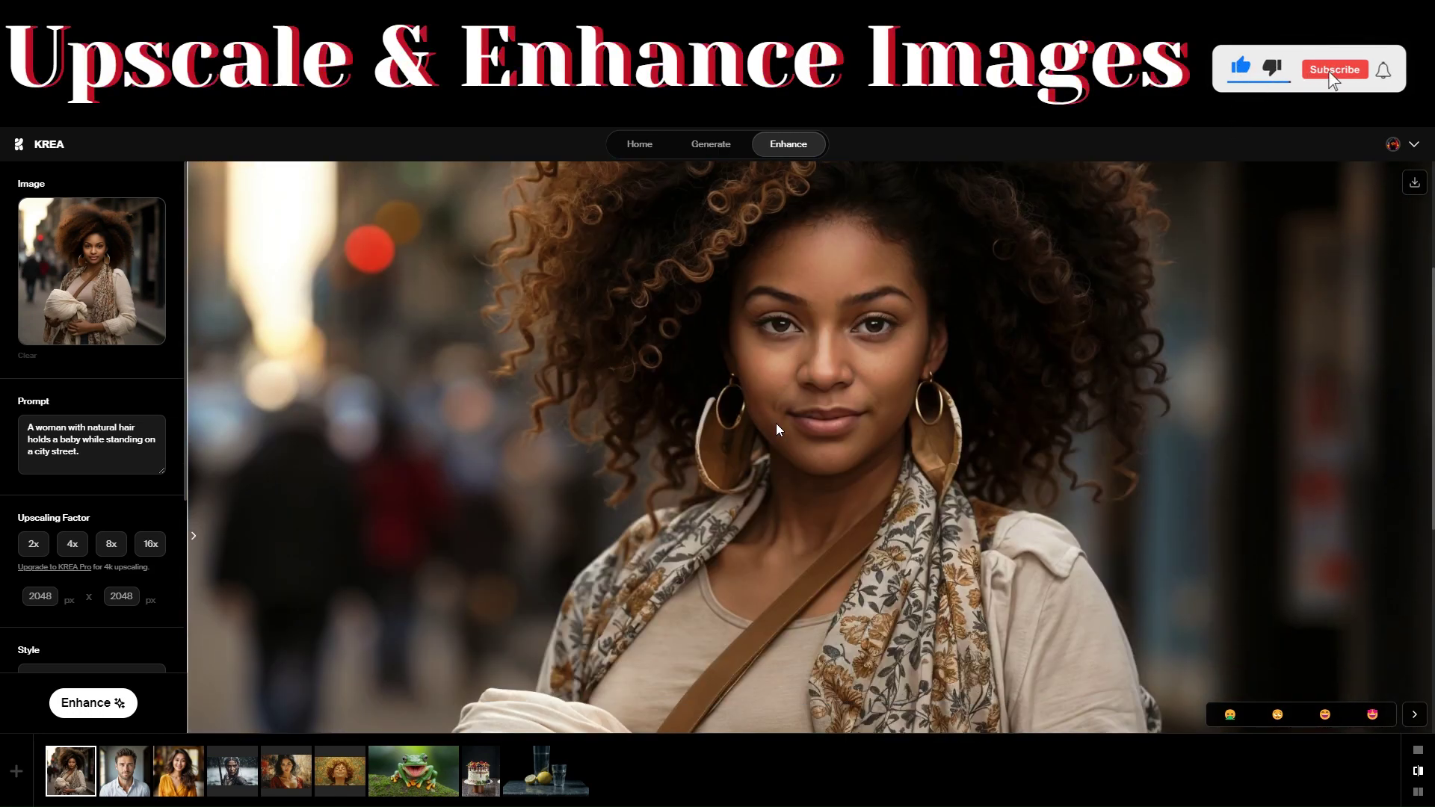
{"action": "scroll", "coordinate": [776, 423], "scroll_direction": "down", "scroll_amount": 2}
{"action": "scroll", "coordinate": [641, 257], "scroll_direction": "up", "scroll_amount": 1}
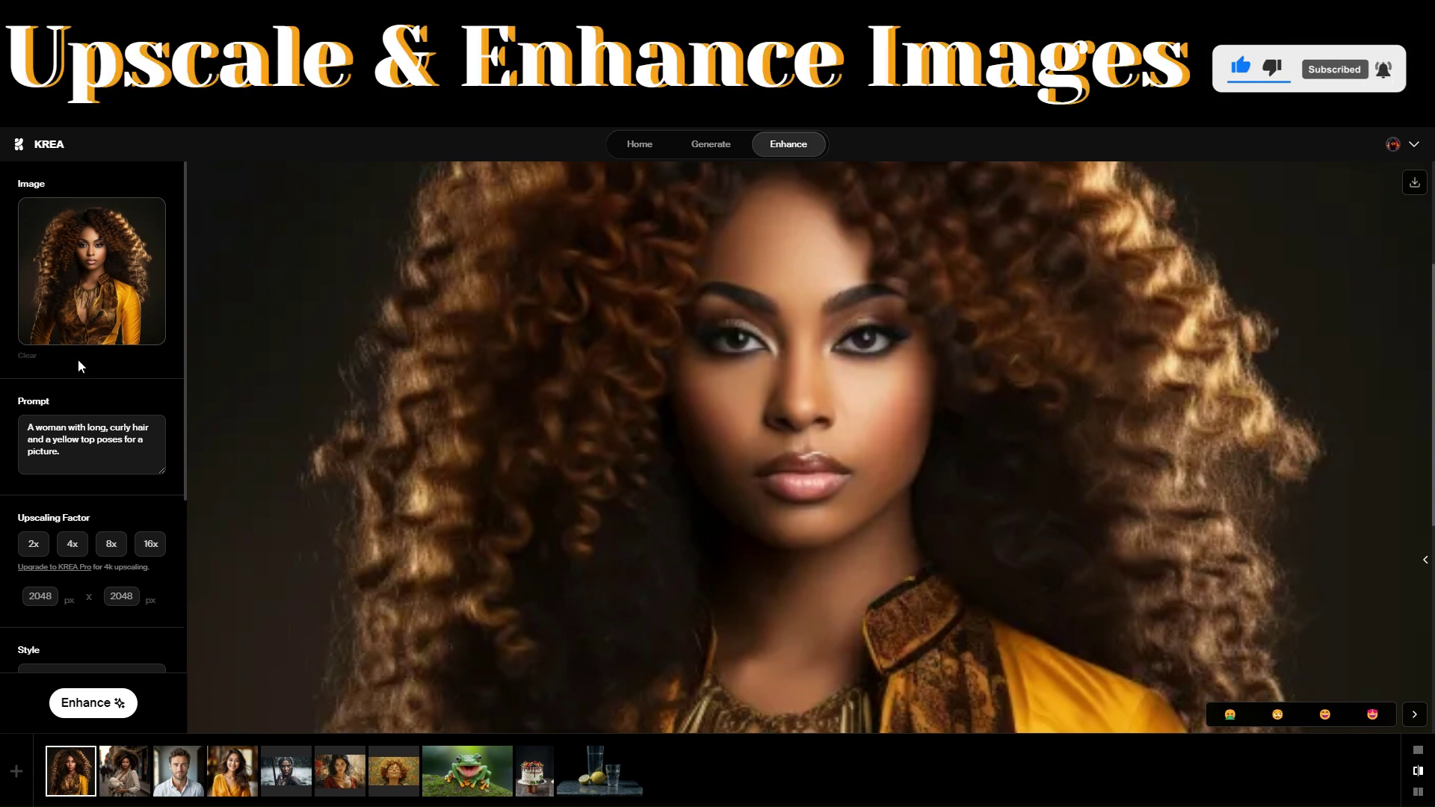
Step: Show the curly-haired woman's enhanced portrait fully, zooming to check curls, face and necklace
{"action": "scroll", "coordinate": [863, 493], "scroll_direction": "down", "scroll_amount": 5}
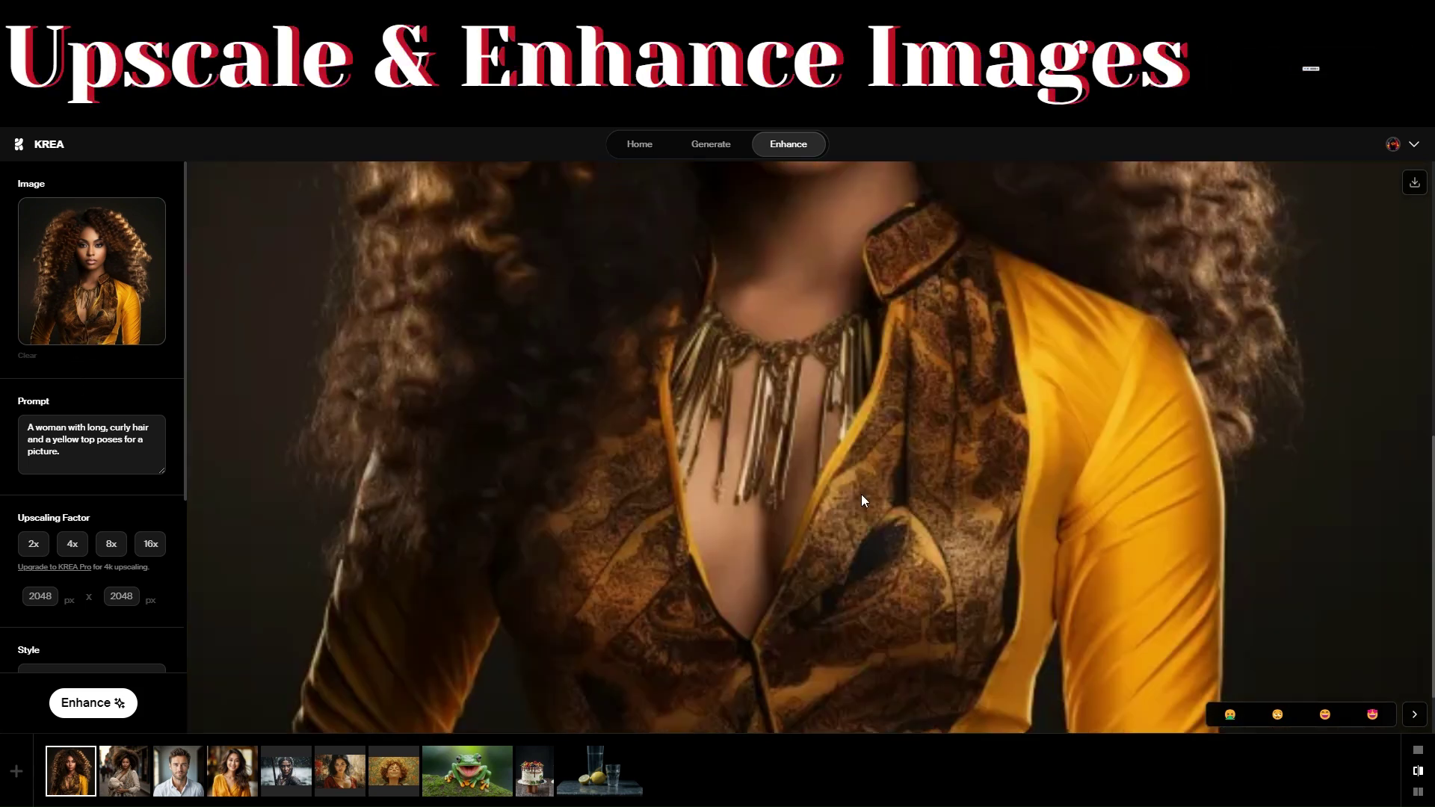
{"action": "scroll", "coordinate": [860, 495], "scroll_direction": "up", "scroll_amount": 5}
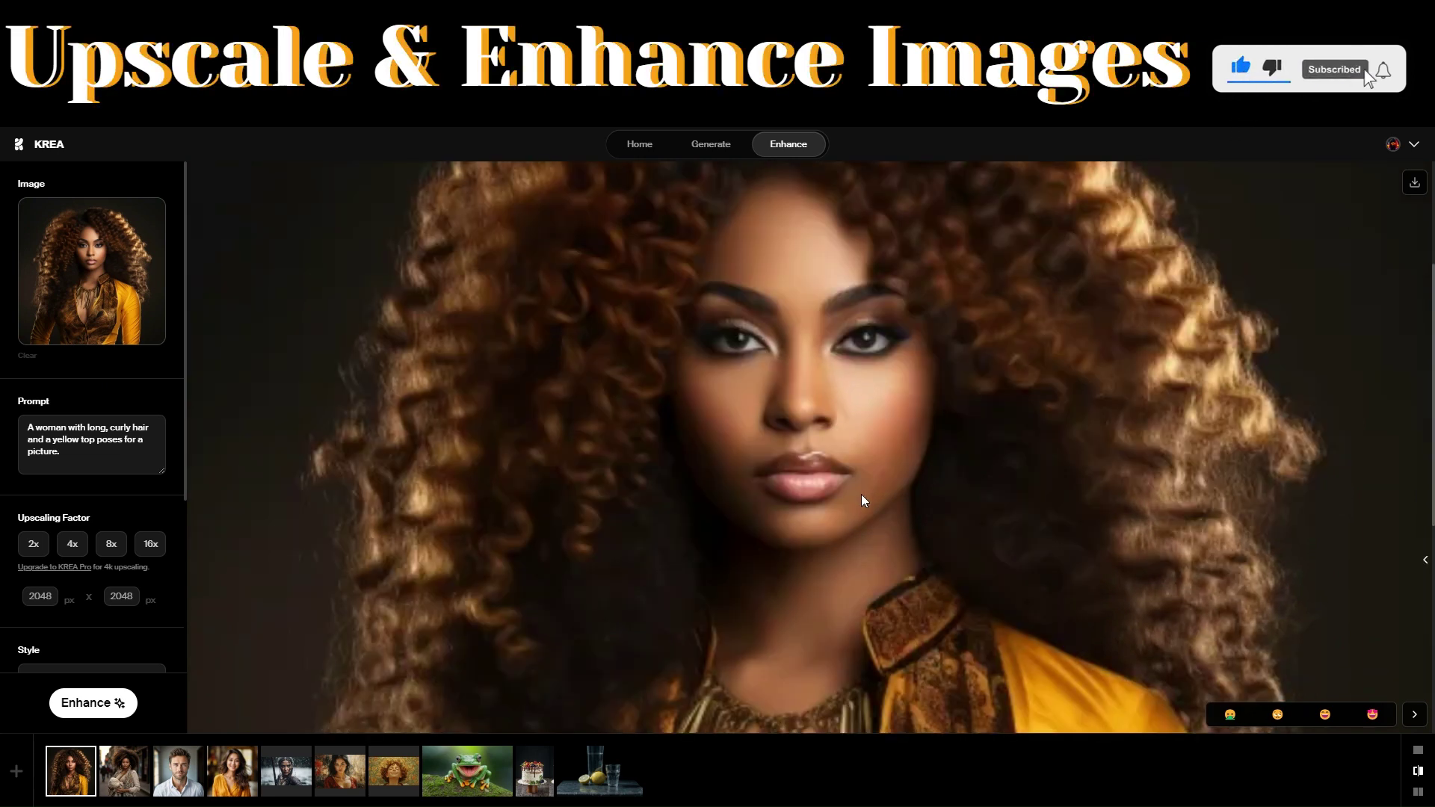
{"action": "left_click_drag", "start_coordinate": [1422, 556], "coordinate": [187, 523]}
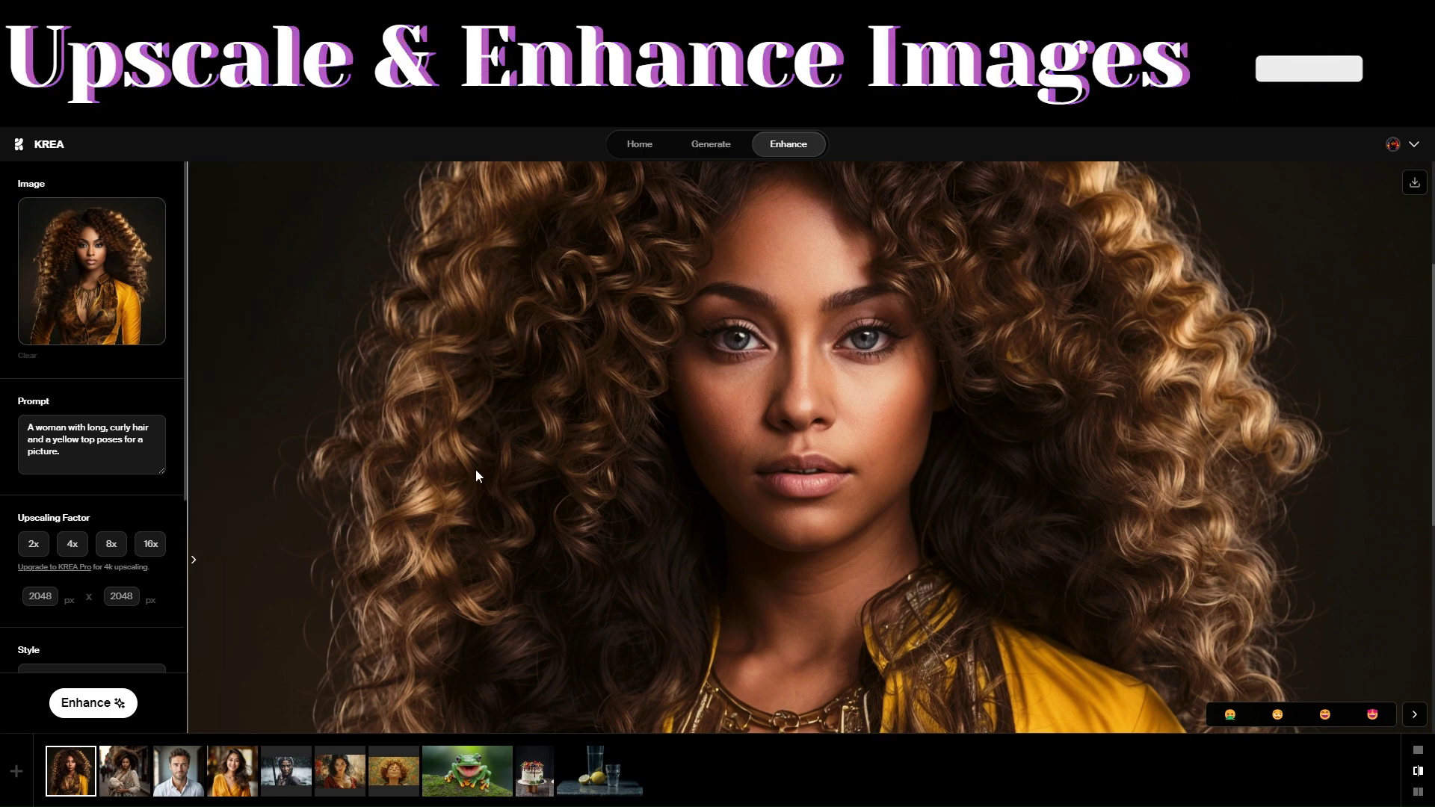
{"action": "scroll", "coordinate": [472, 522], "scroll_direction": "down", "scroll_amount": 5}
{"action": "scroll", "coordinate": [472, 523], "scroll_direction": "up", "scroll_amount": 5}
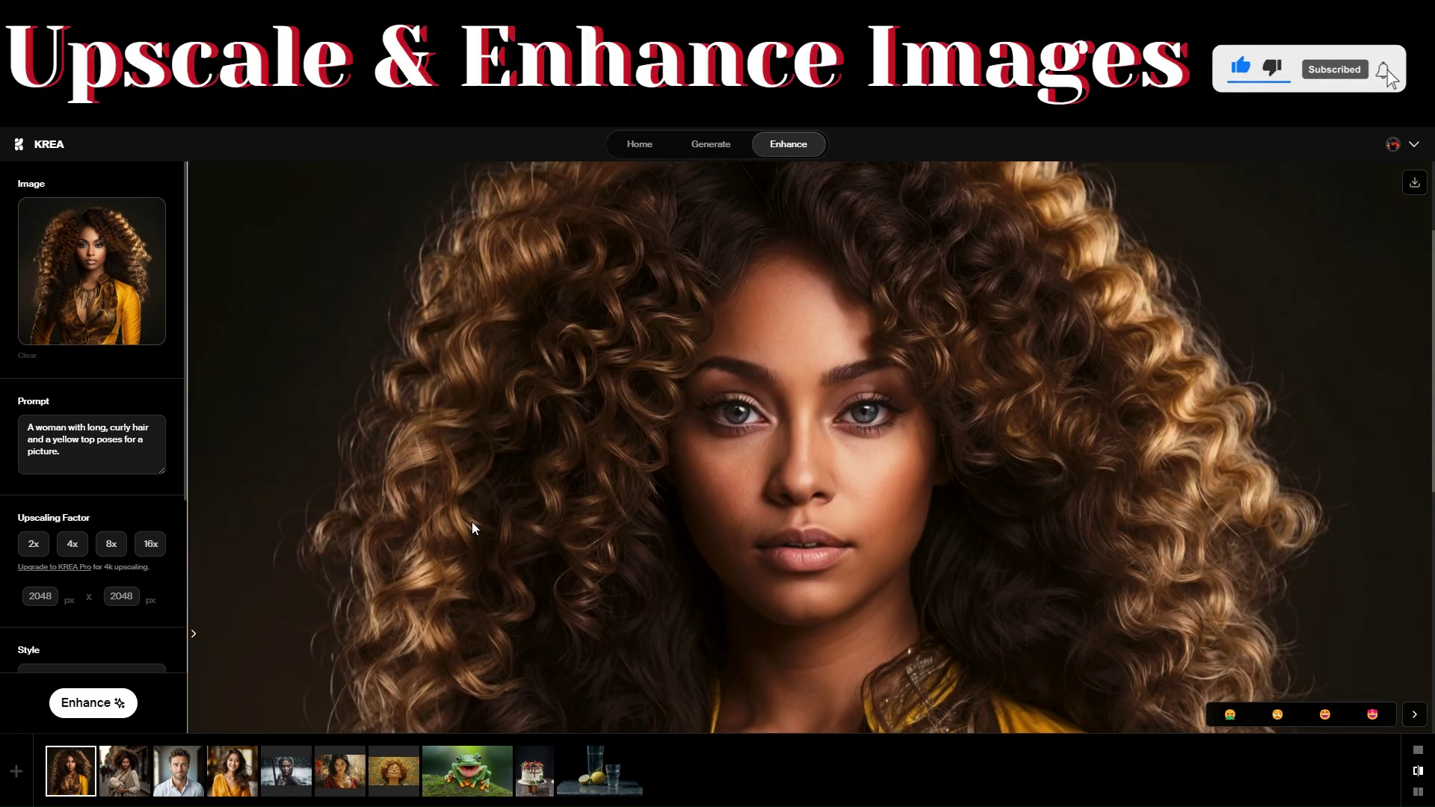
{"action": "scroll", "coordinate": [472, 528], "scroll_direction": "down", "scroll_amount": 2}
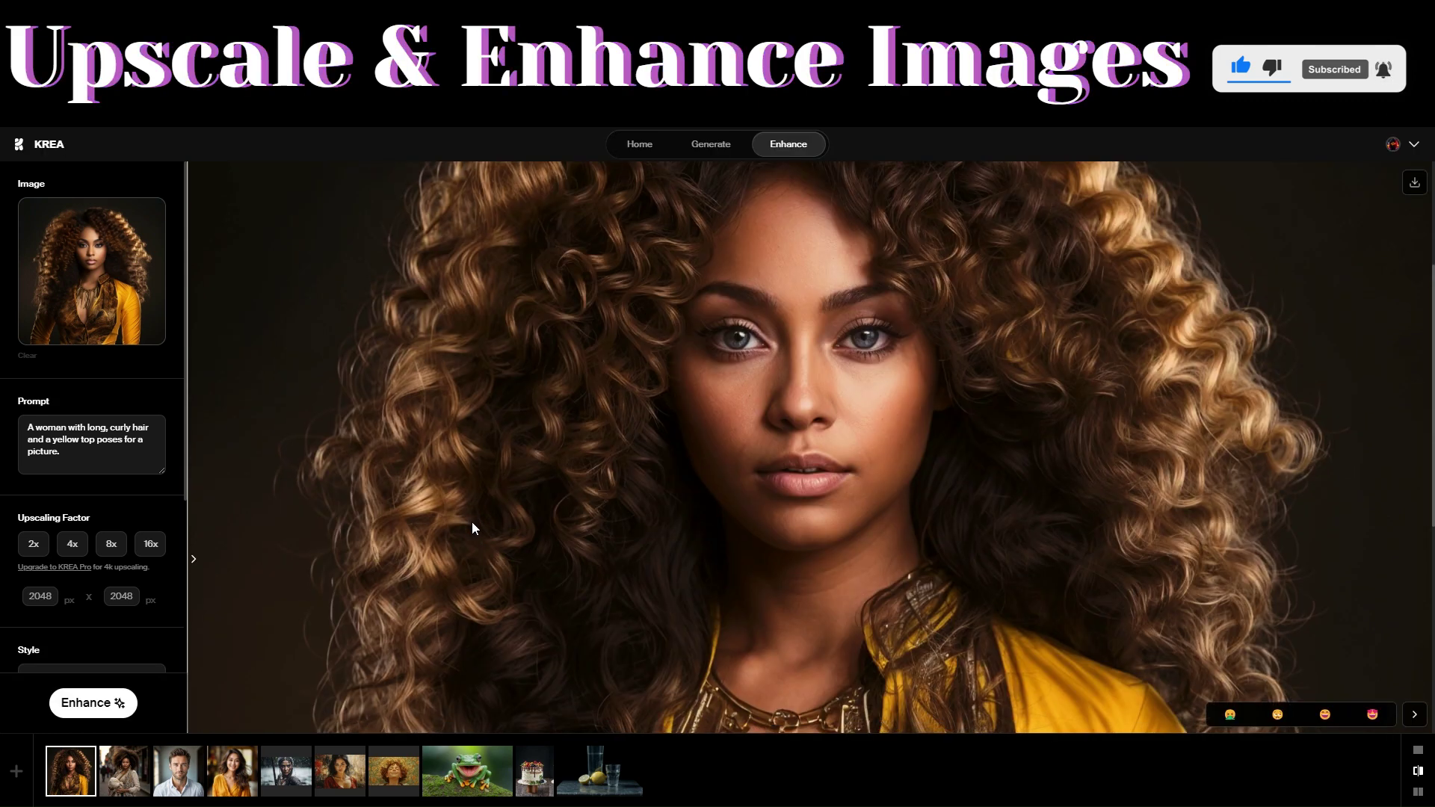